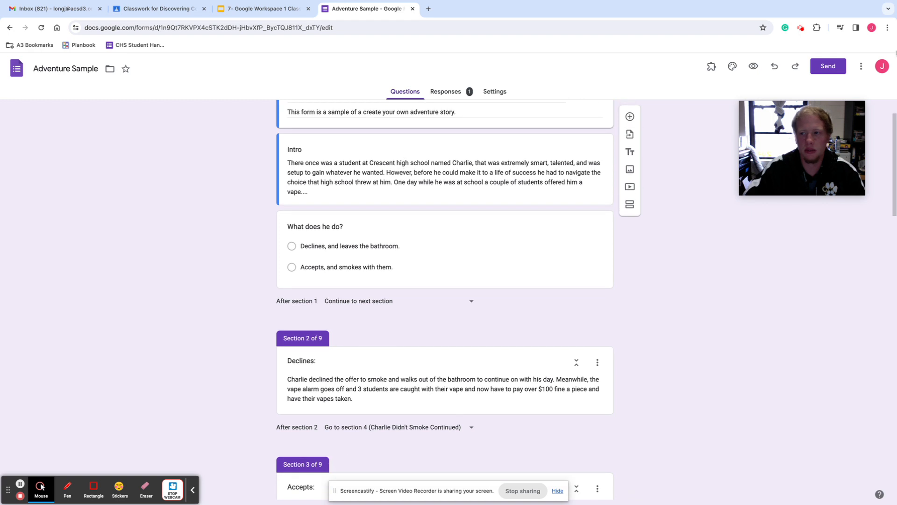
Look through the sample form's whole story in its pre-filled link view and close that view.
left_click(860, 65)
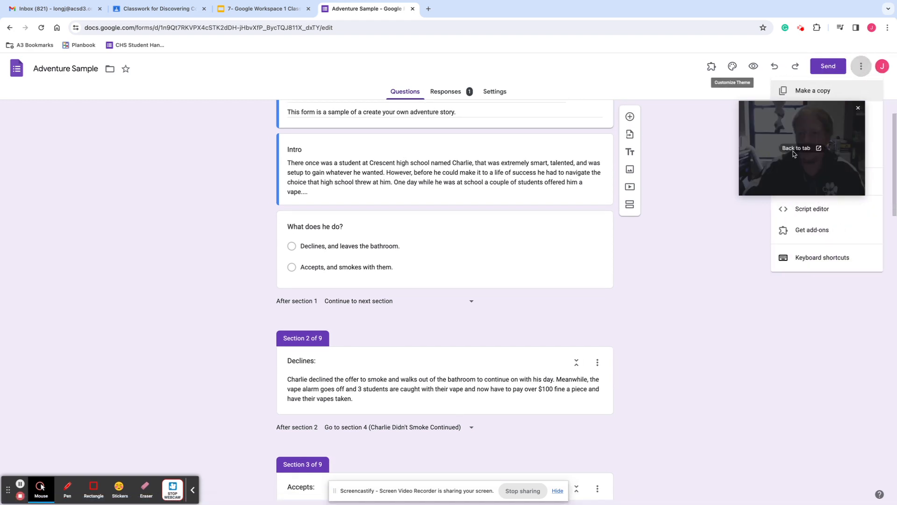
left_click_drag(807, 140, 783, 367)
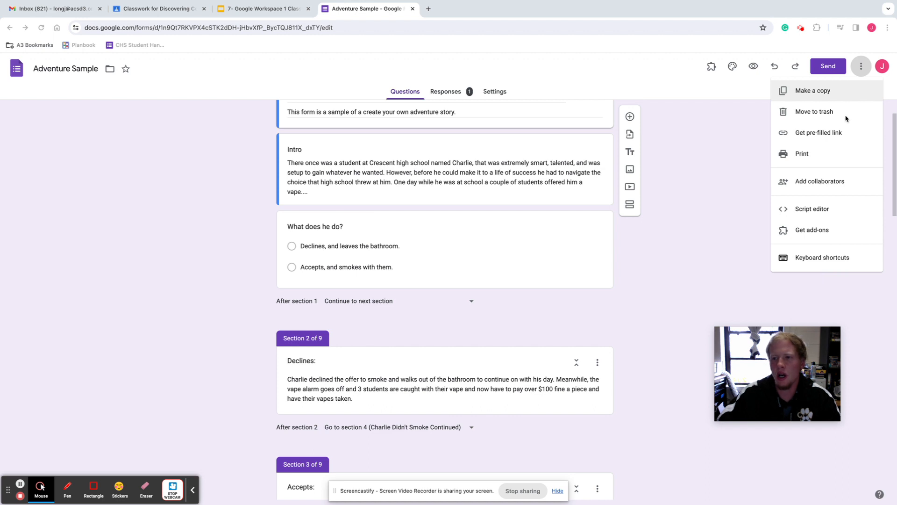
left_click(831, 135)
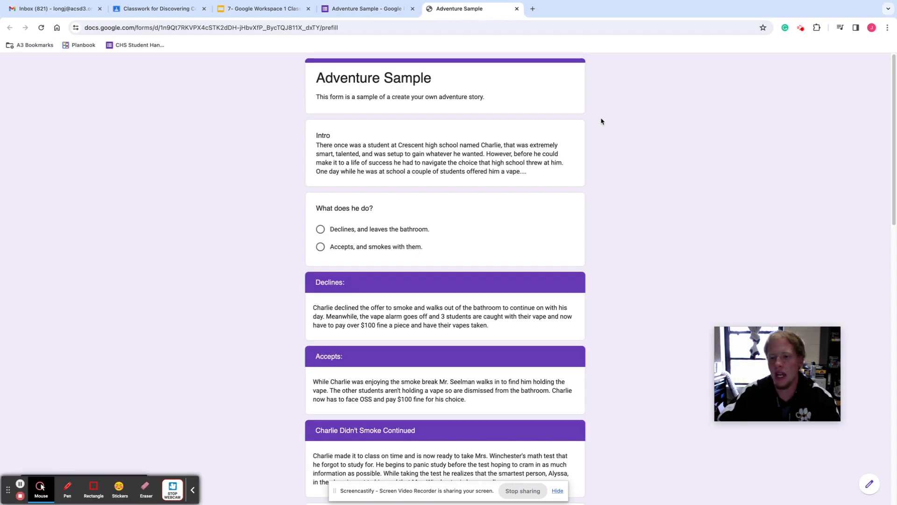
scroll(476, 177, "down", 20)
left_click(517, 9)
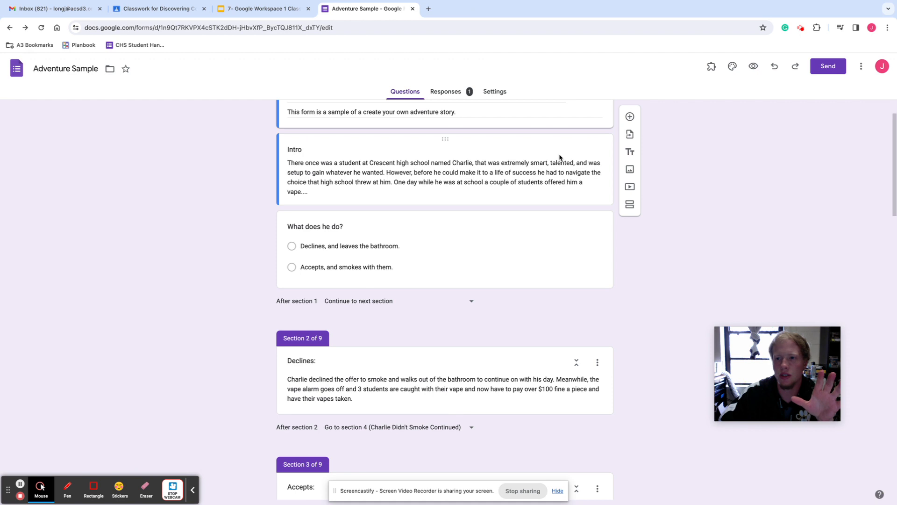
Preview the sample form, follow the "Declines, and leaves the bathroom." choice to its section, and close the preview.
left_click(752, 65)
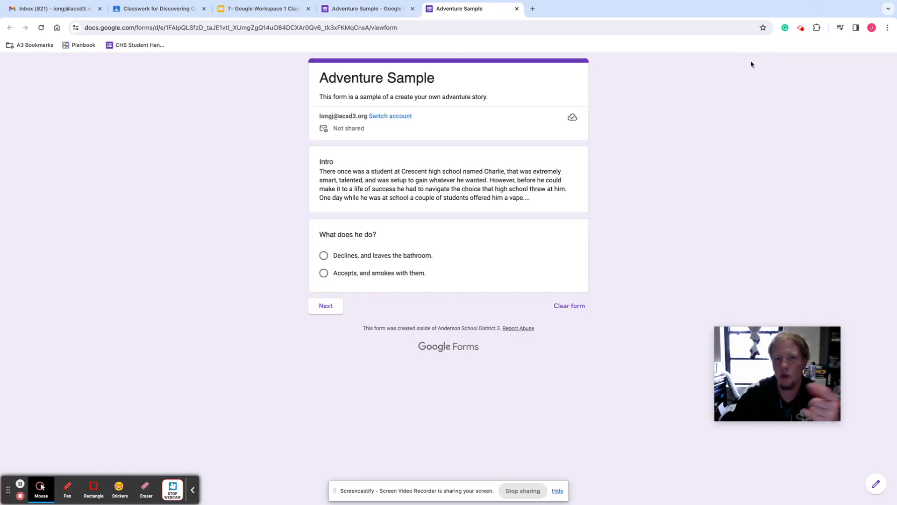
left_click(323, 255)
left_click(321, 320)
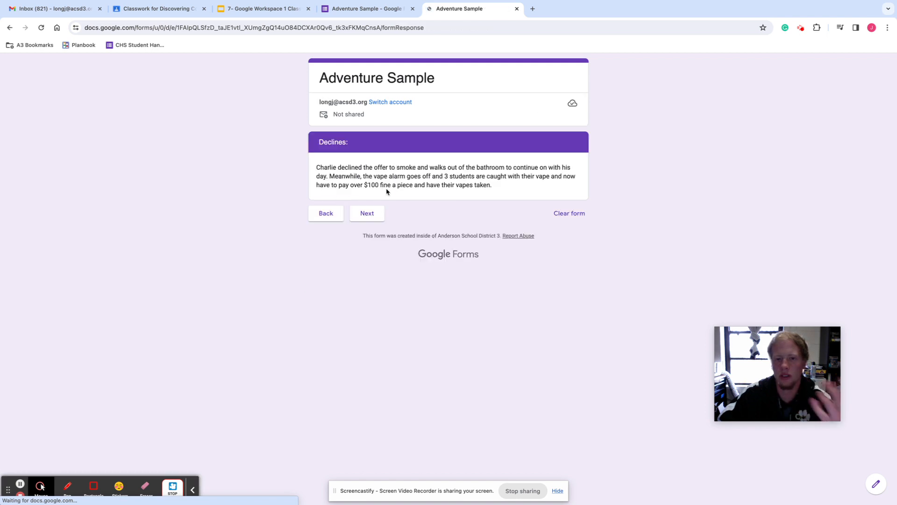
left_click(517, 9)
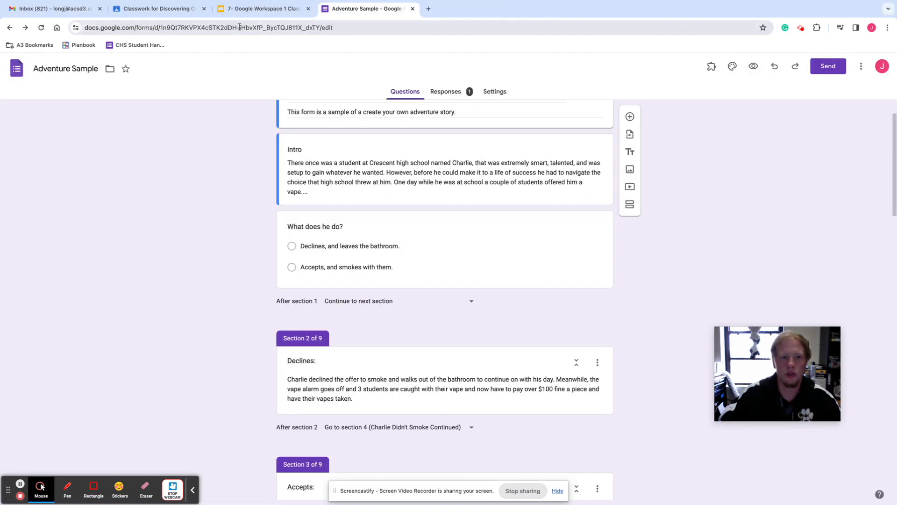
Review the Google Forms assignment directions presentation and return to the start of the Adventure Sample form.
left_click(270, 11)
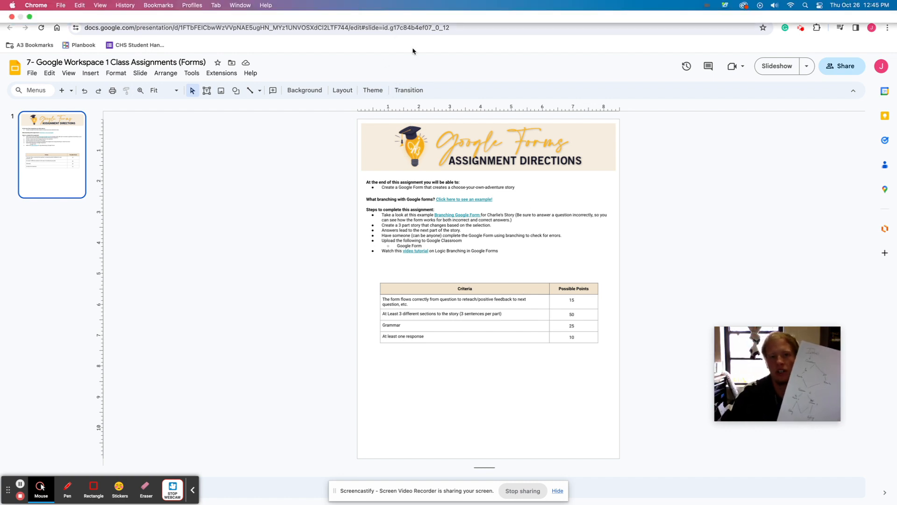
left_click(369, 10)
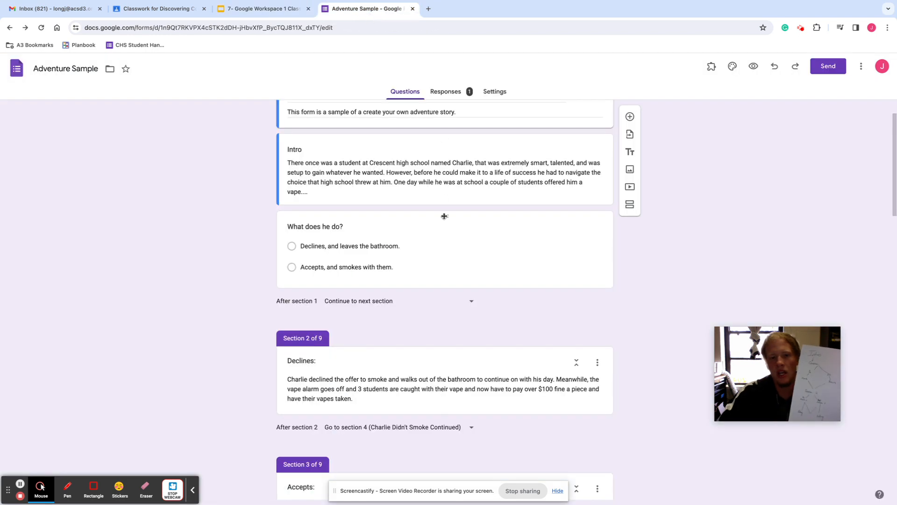
scroll(443, 215, "up", 1)
Preview the form again, compare the declines and accepts branches up to the "Charlie Did Smoke Continued" section, and close the preview.
left_click(753, 67)
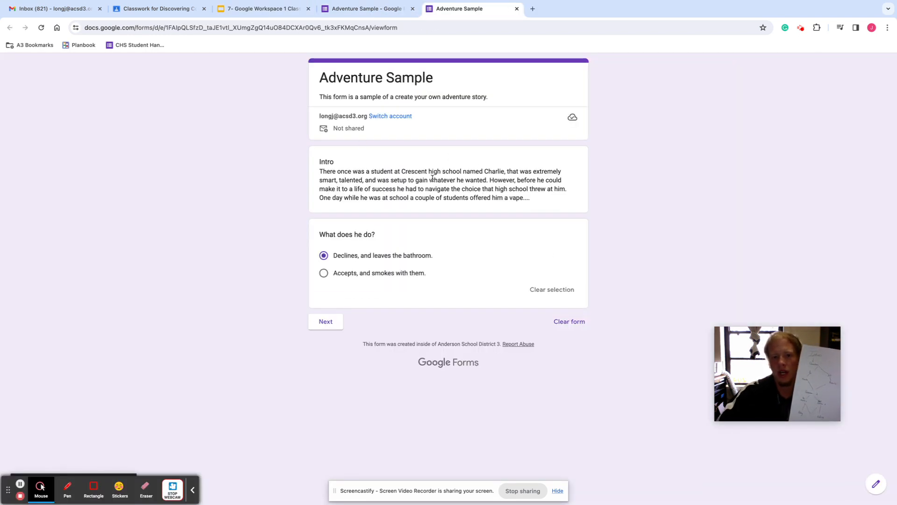
left_click(326, 320)
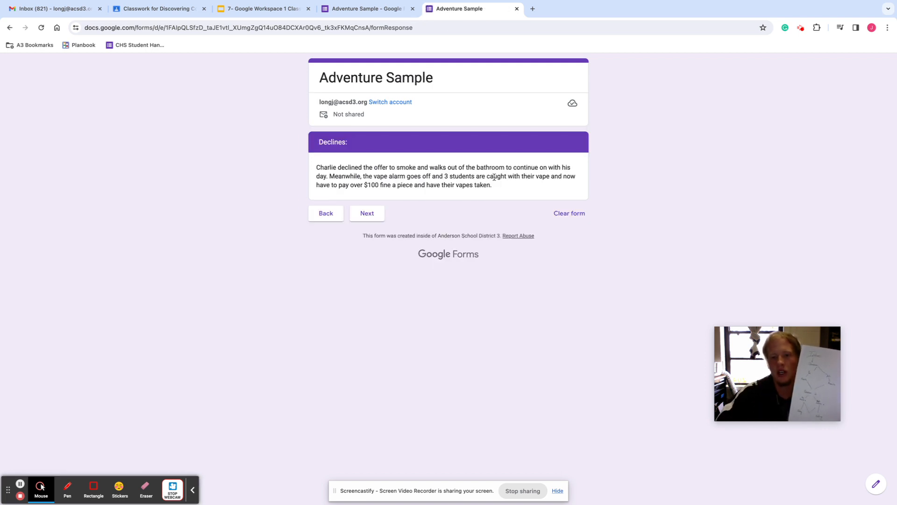
left_click(315, 213)
left_click(324, 273)
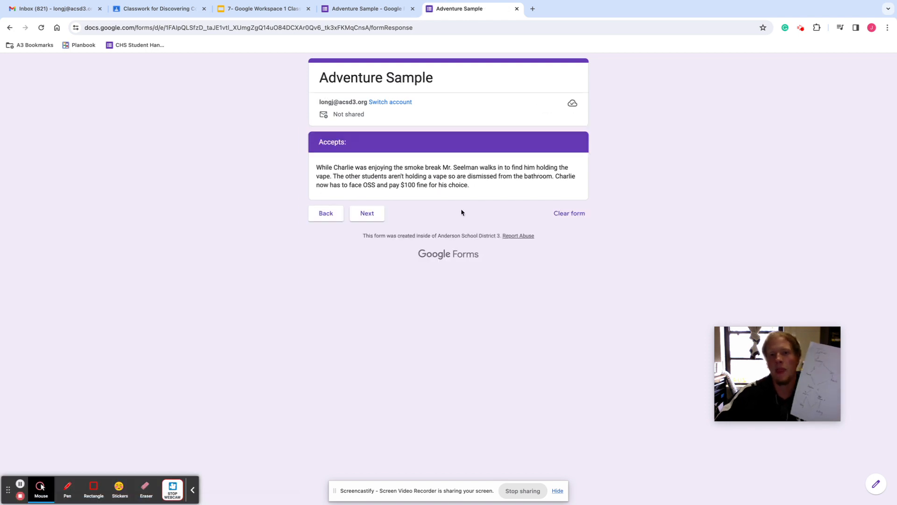
left_click(359, 215)
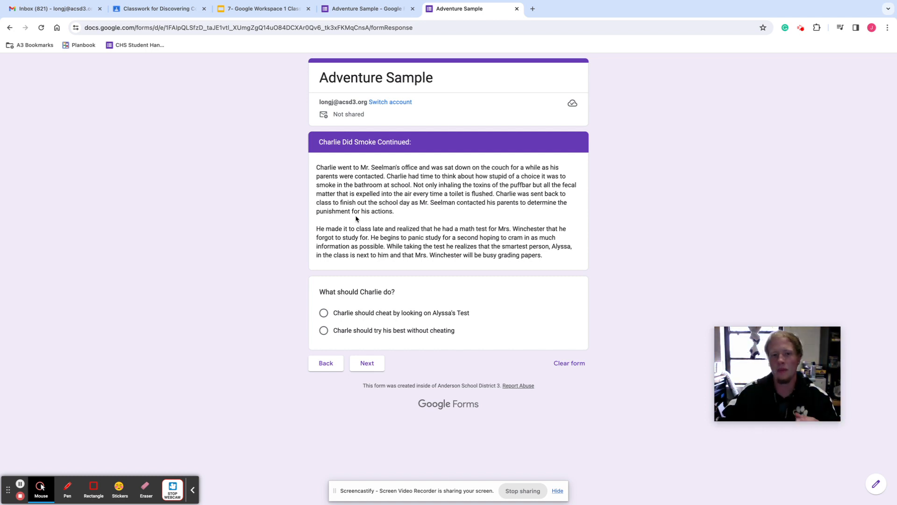
left_click(517, 9)
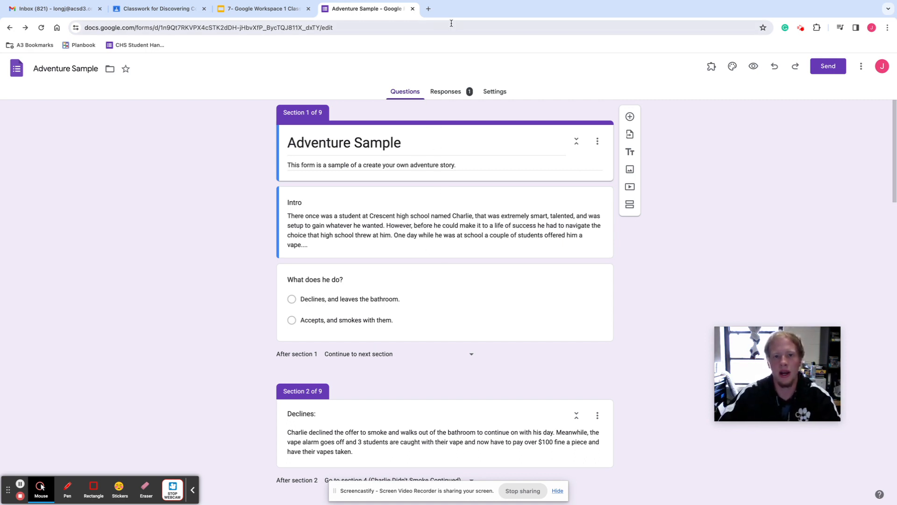
Open Google Forms in a new browser tab and create a form from the Blank Quiz template.
left_click(429, 8)
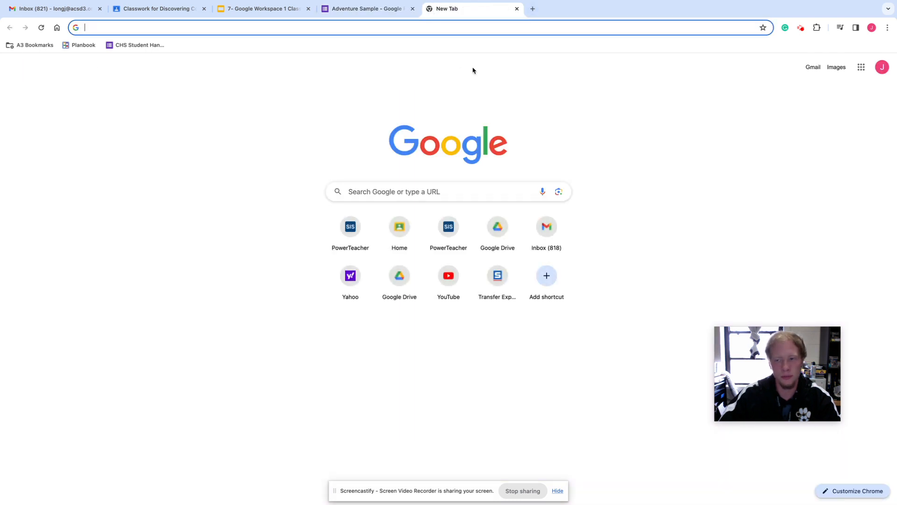
left_click(861, 67)
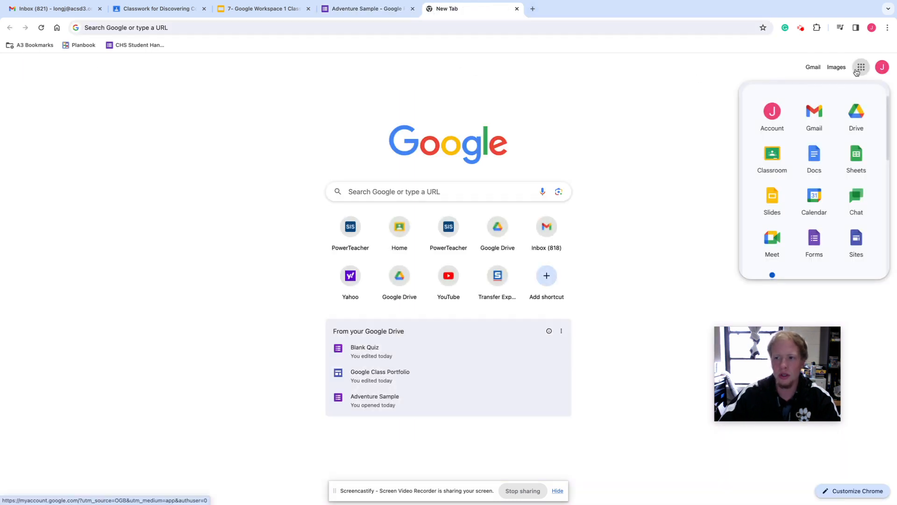
left_click(812, 253)
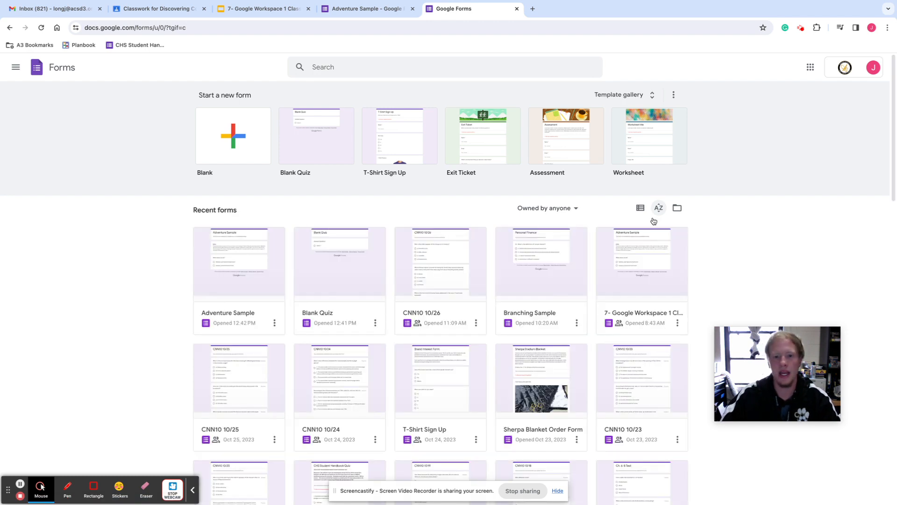
left_click(317, 152)
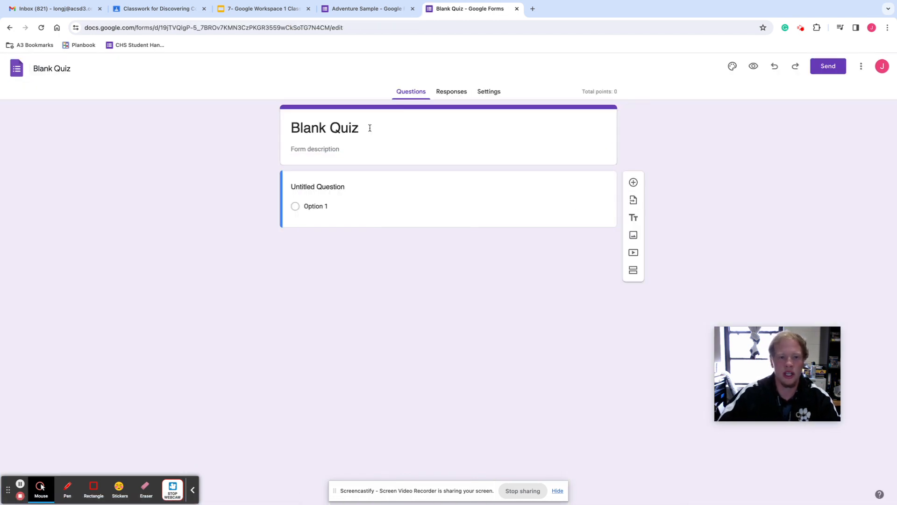
Replace the form's title with "Adventure Sample 2".
left_click(369, 128)
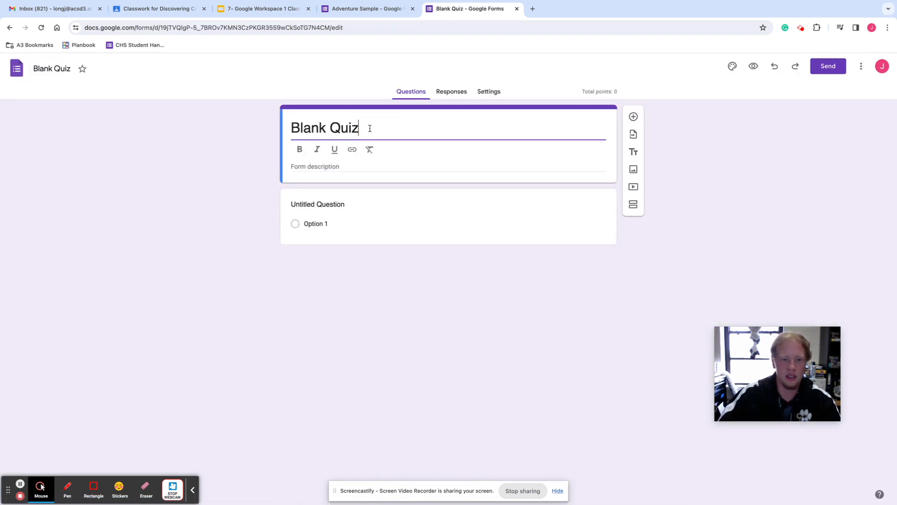
left_click_drag(370, 128, 200, 136)
type("Adventu")
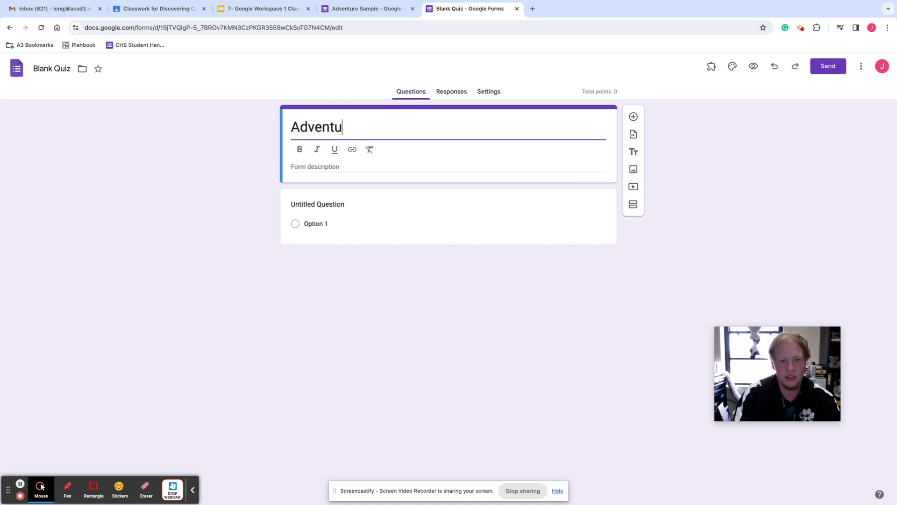
type("re Sample 2")
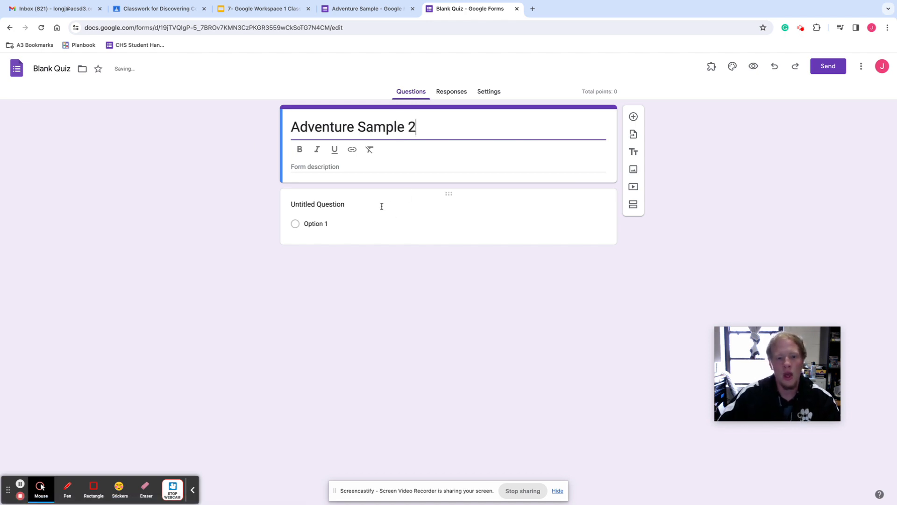
Add a section after the form's title block and name it "Intro".
left_click(634, 206)
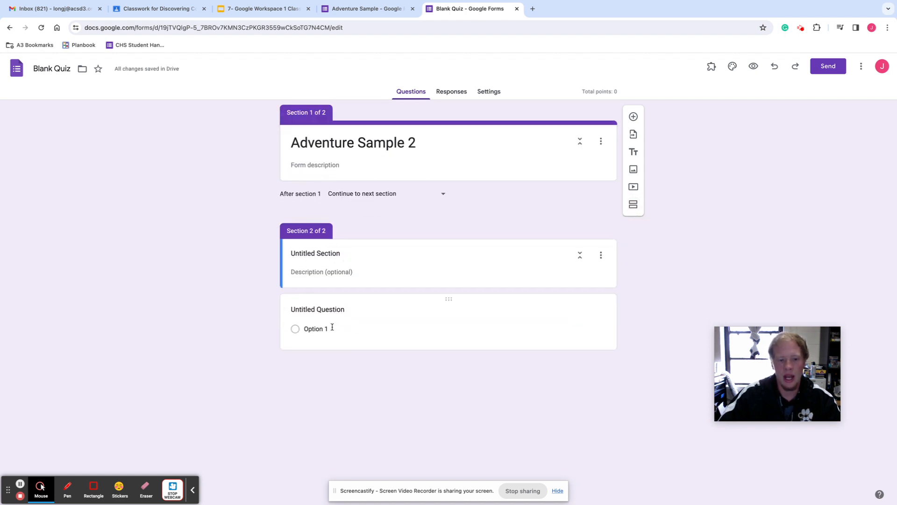
left_click(310, 256)
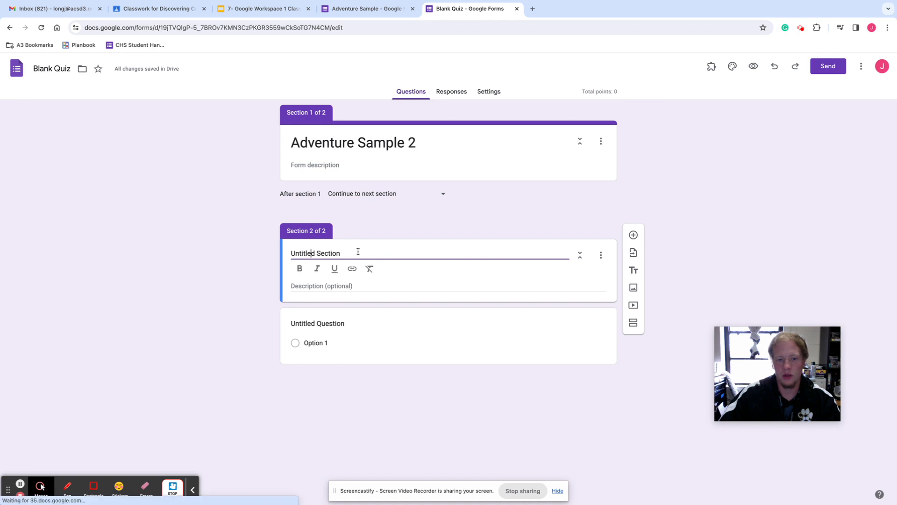
left_click_drag(356, 250, 234, 246)
type("Intro")
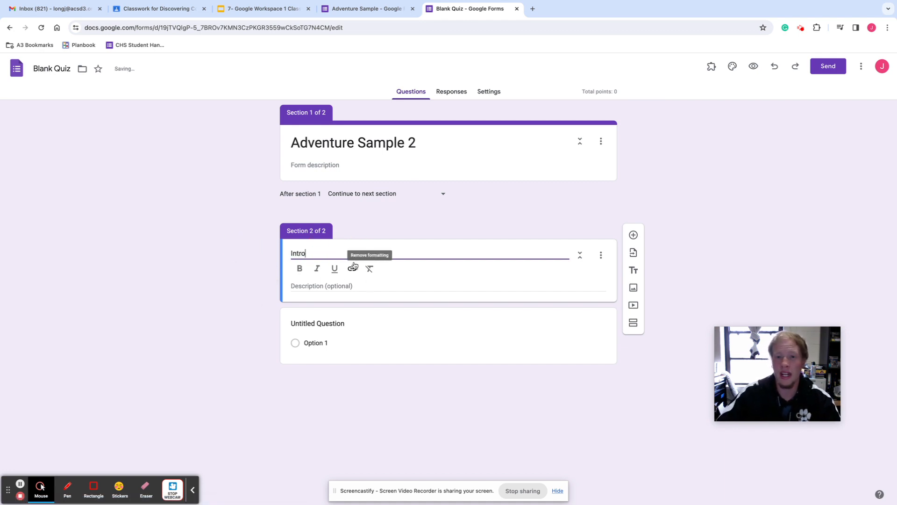
Enter "Blah blah blah" as the description of the Intro section.
left_click(329, 290)
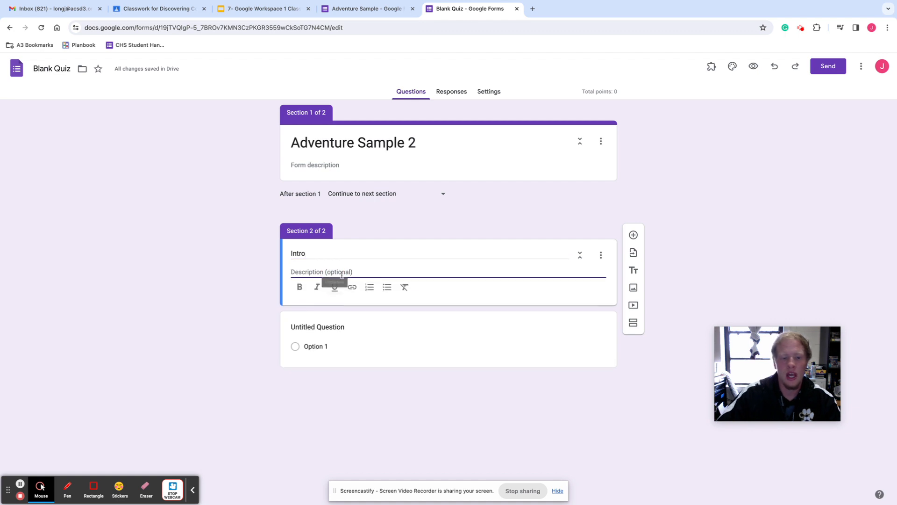
type("Bla")
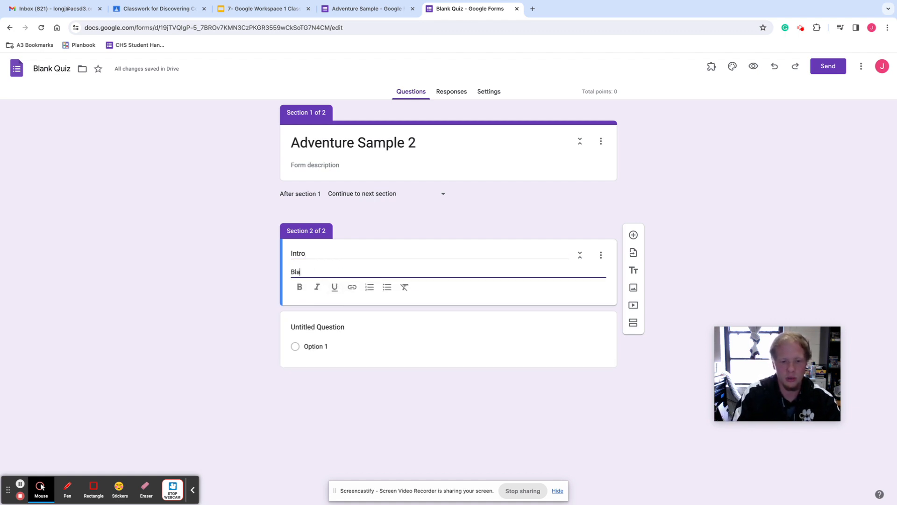
type("h blah v")
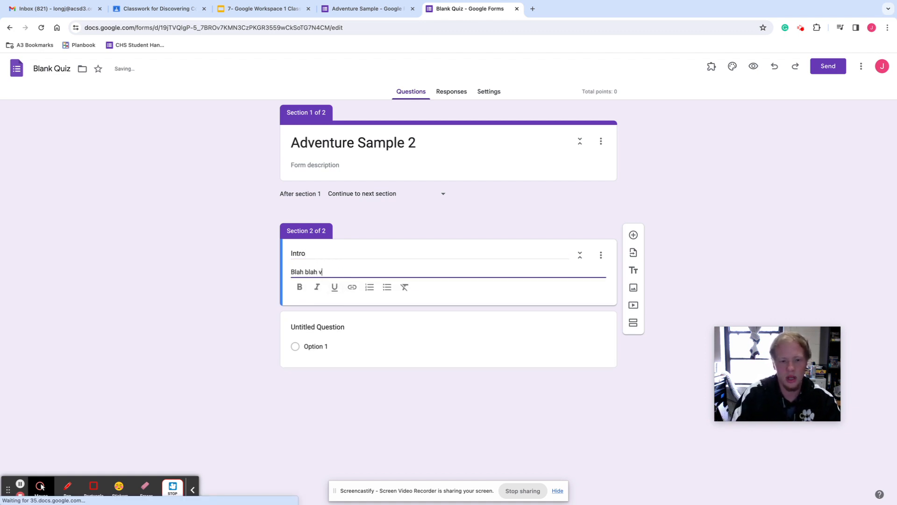
key("BackSpace")
type("blah")
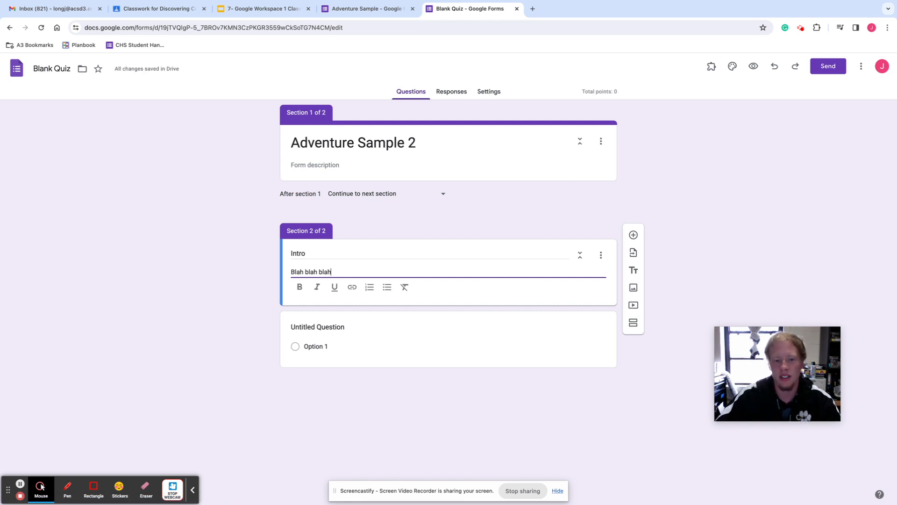
Set the untitled multiple-choice question's text to "What should hansel and gretel do?".
left_click(341, 329)
type("W")
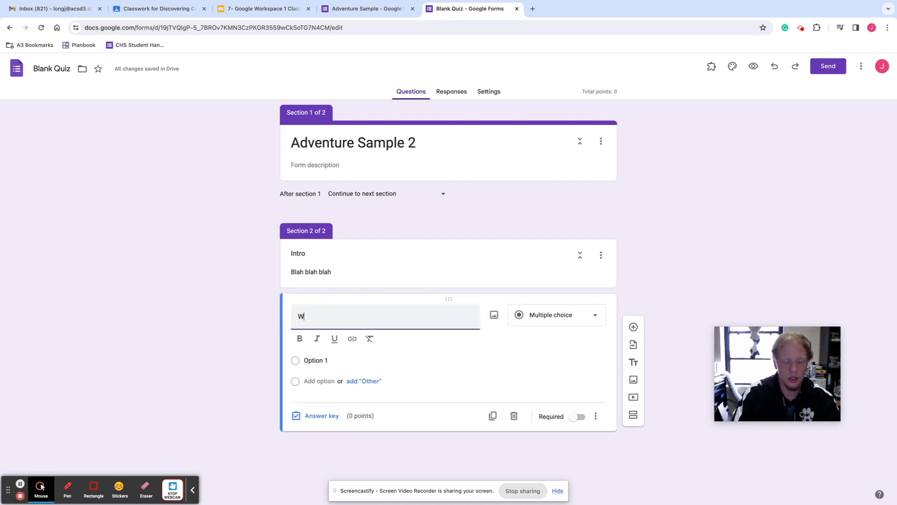
type("hat she oulf the")
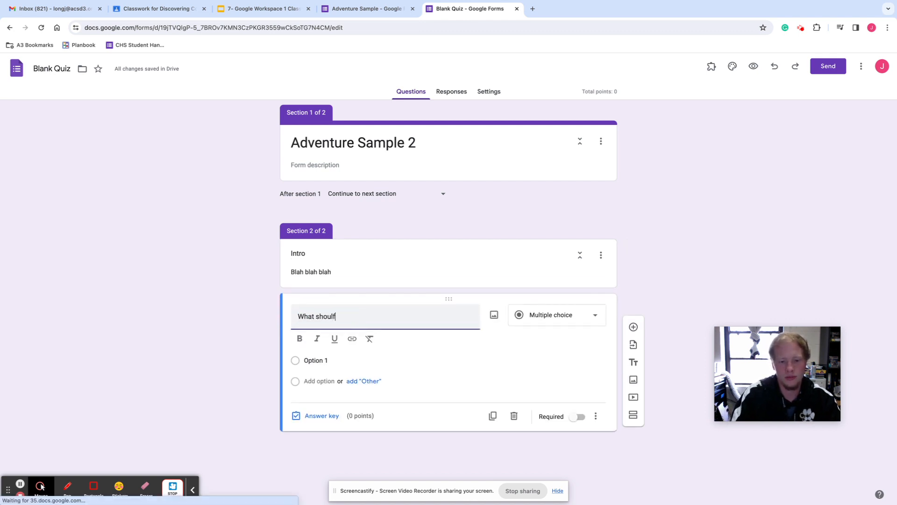
key("BackSpace")
key("BackSpace")
key("BackSpace")
key("BackSpace")
type("f")
key("BackSpace")
key("BackSpace")
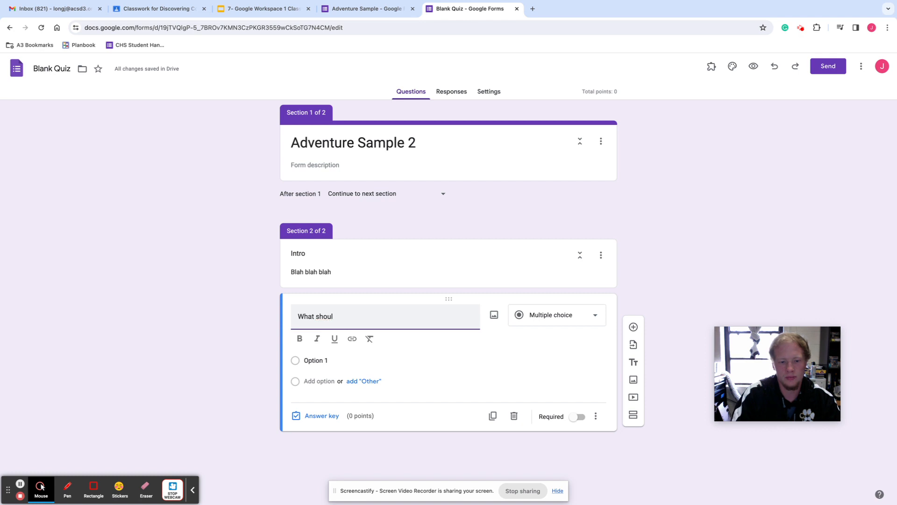
type("d hansel")
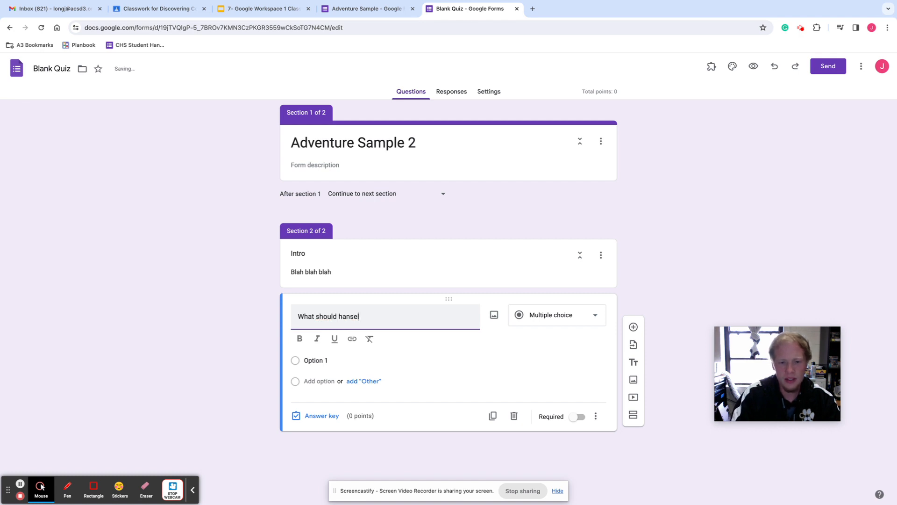
type(" and gretel do")
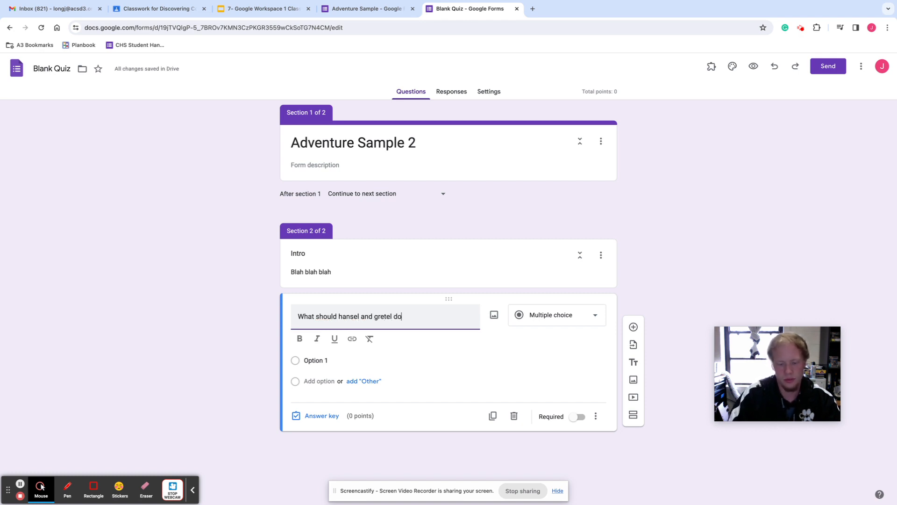
type("?")
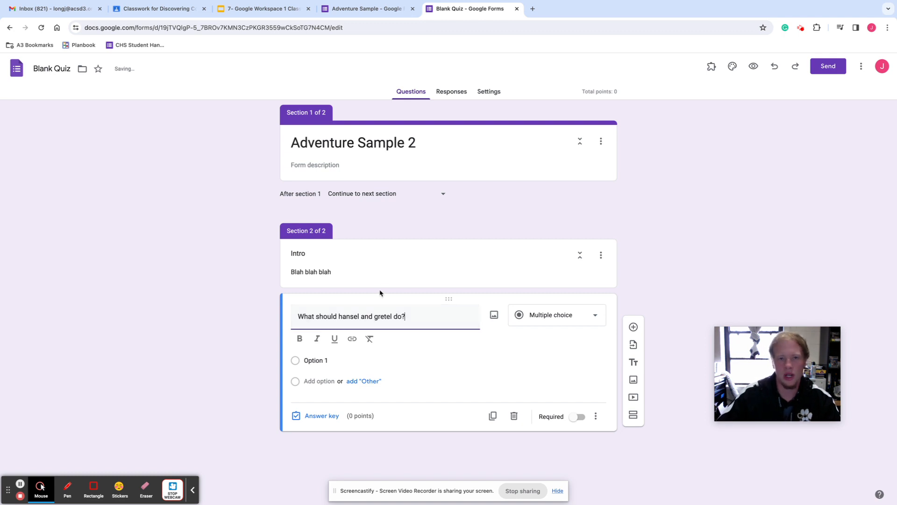
Give the Hansel and Gretel question two answer options: "Go into the cabin in the woods" and "Turn around and get out of there".
left_click(333, 362)
type("G")
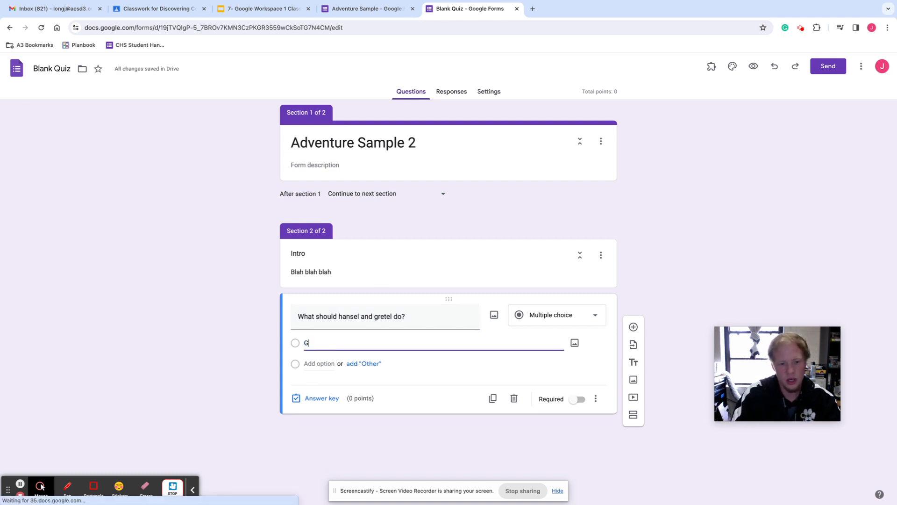
type("o into the wit")
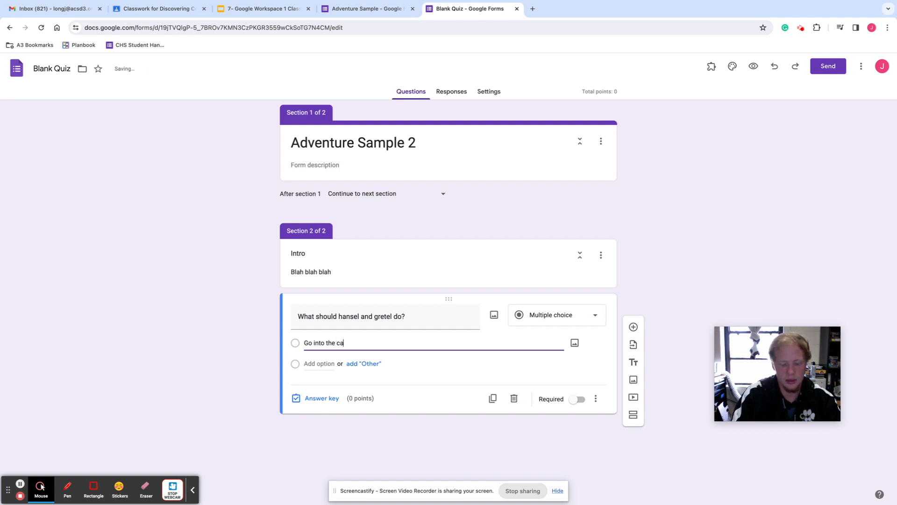
type("he woods")
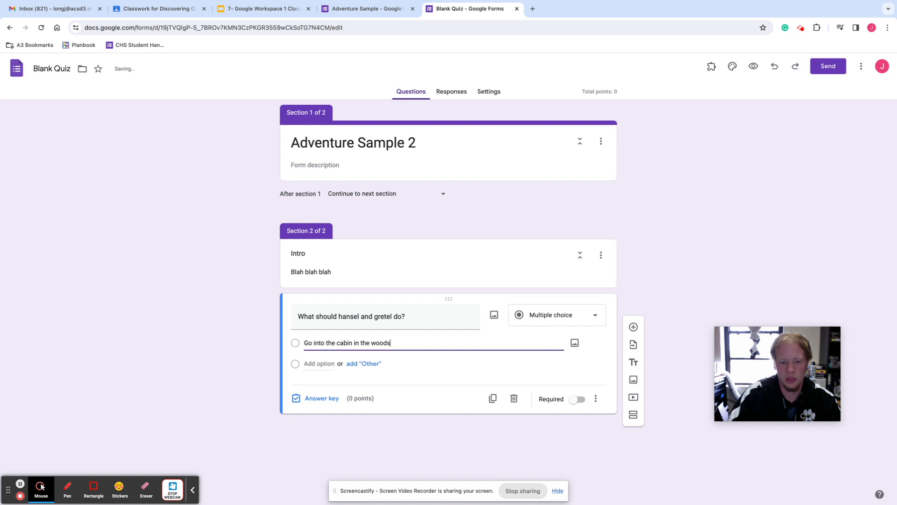
left_click(322, 363)
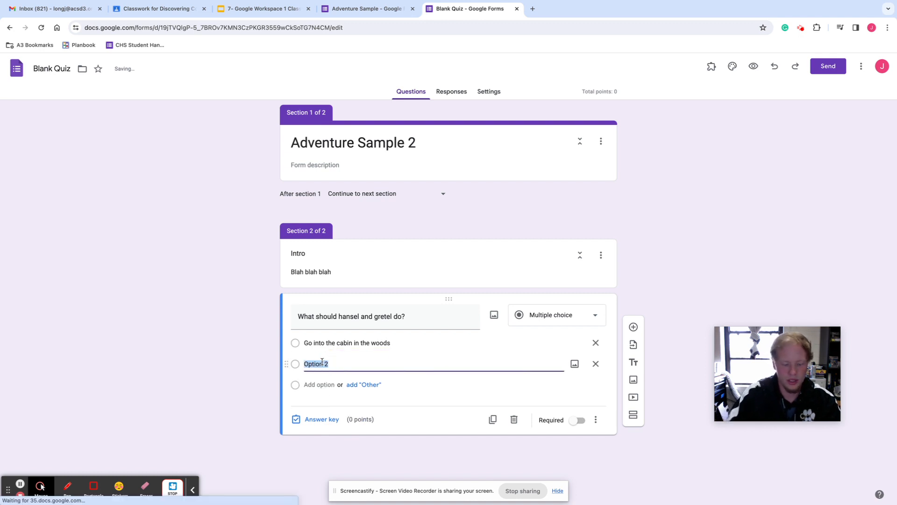
type("turn aro")
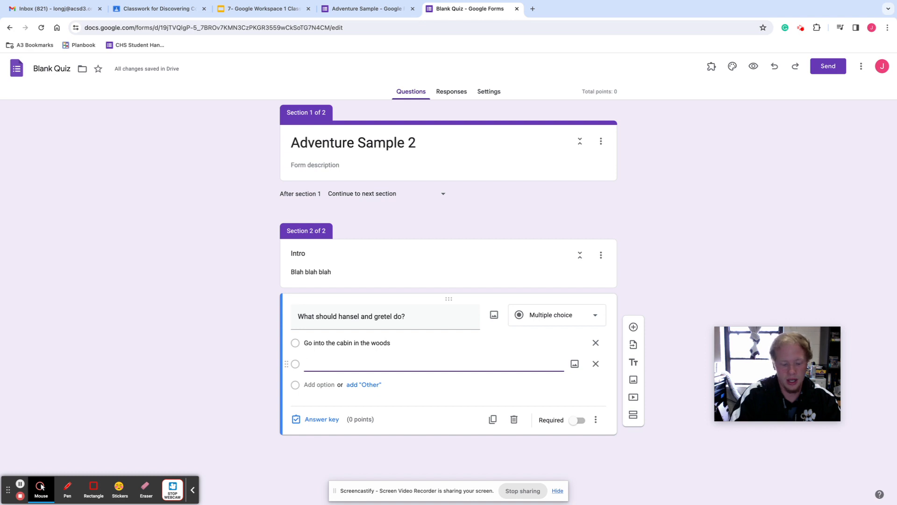
type("n around and get out of there")
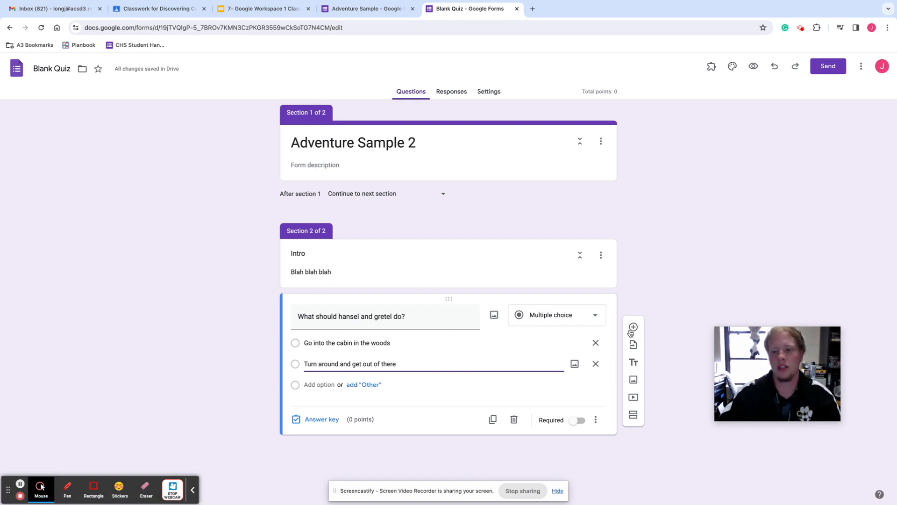
Add a section after the Intro question and title it "Chose to go into the cabin.".
left_click(633, 415)
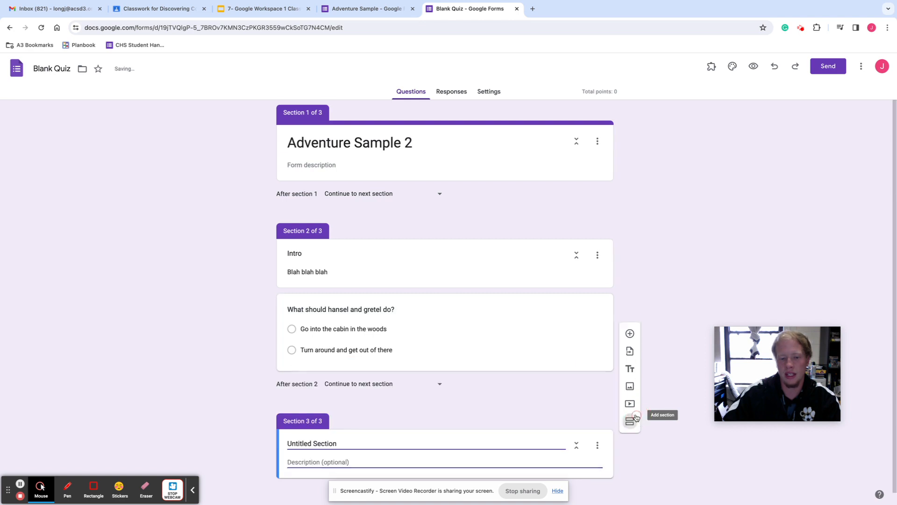
left_click(346, 442)
left_click_drag(345, 442, 240, 435)
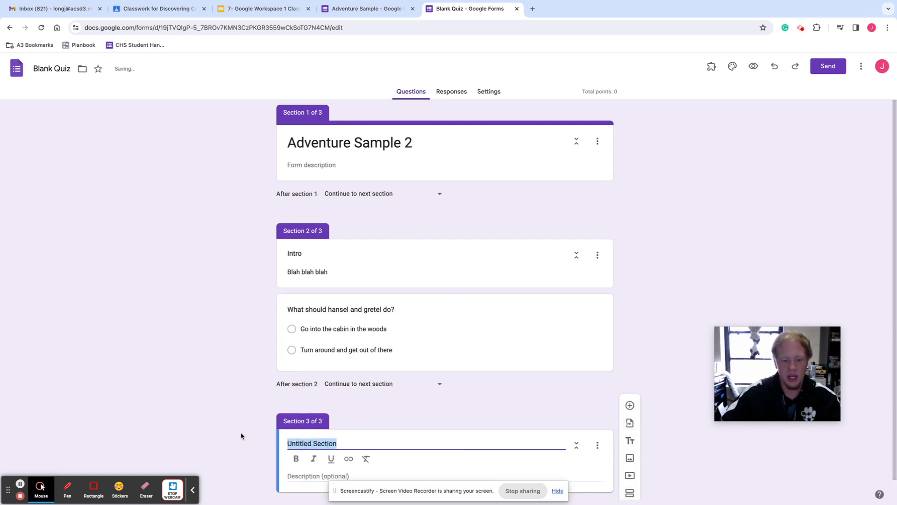
type("Cho")
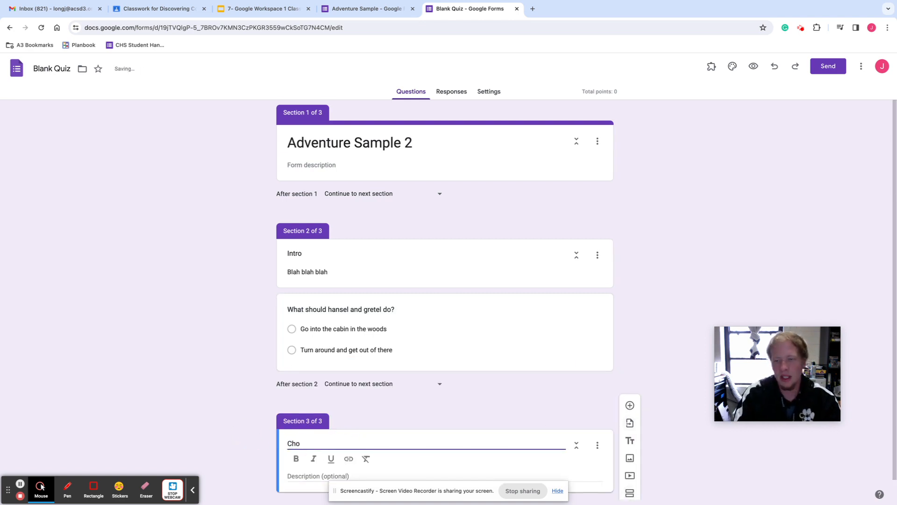
type("se to go into t")
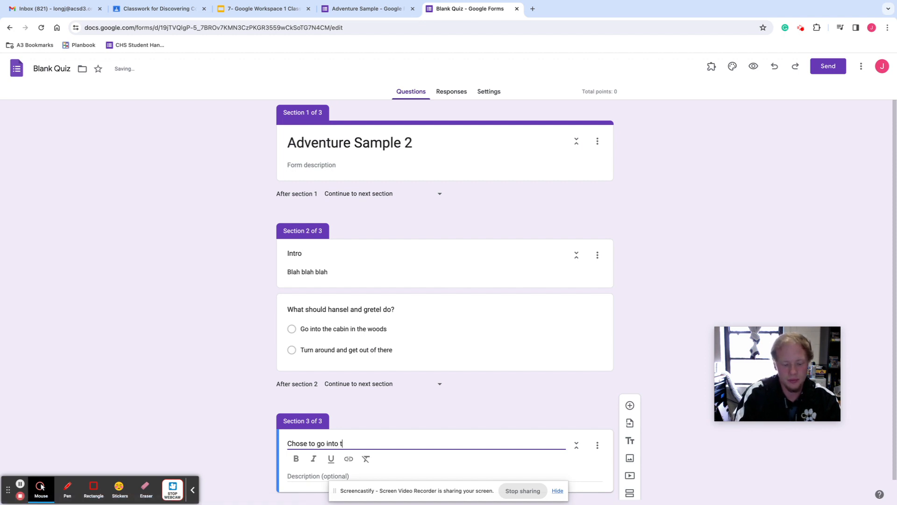
type("he cabine")
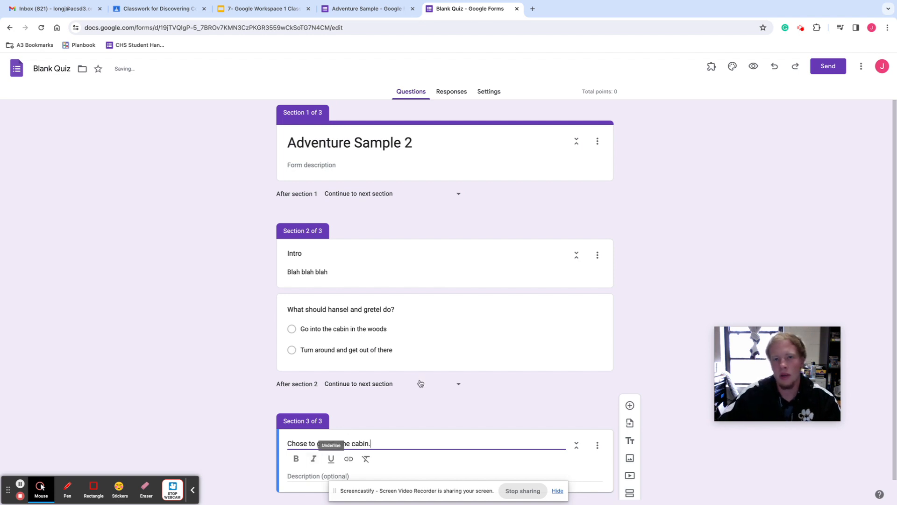
Add a fourth section at the end of the form and title it "Turned around and did not go in the cabin.".
scroll(421, 381, "down", 1)
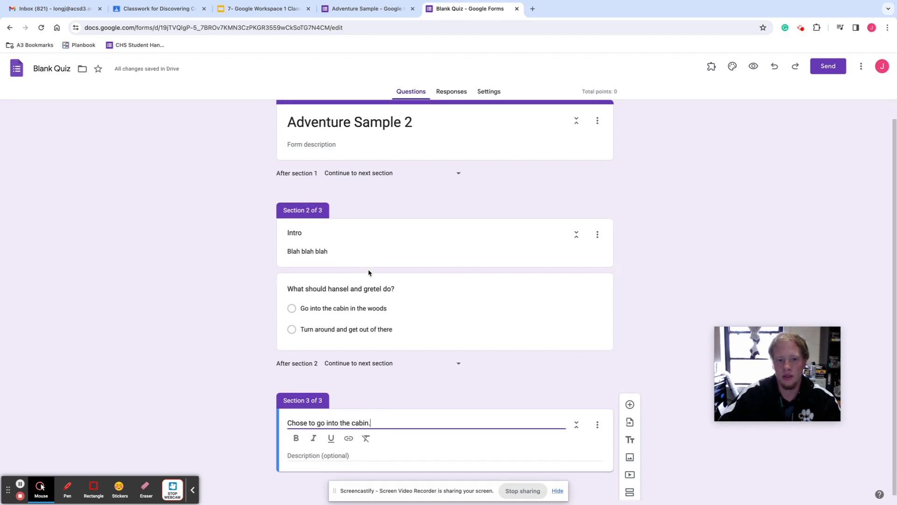
left_click(630, 492)
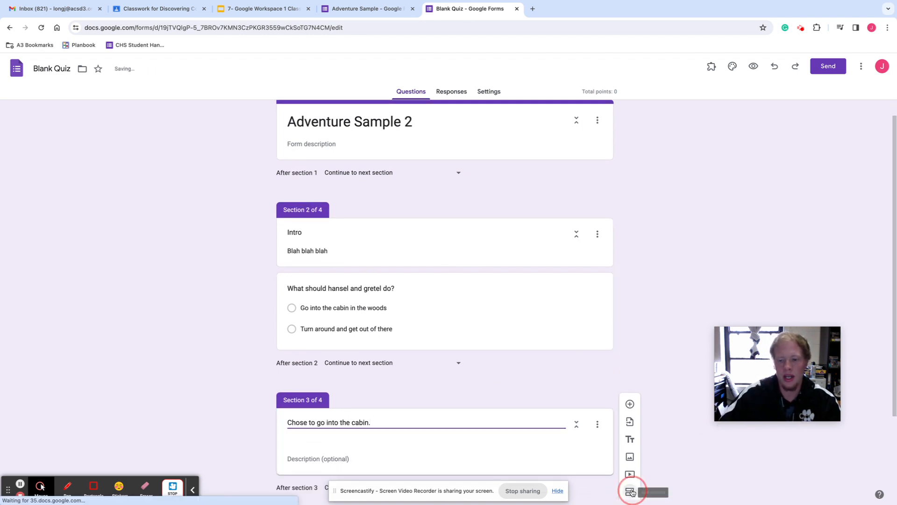
left_click(343, 437)
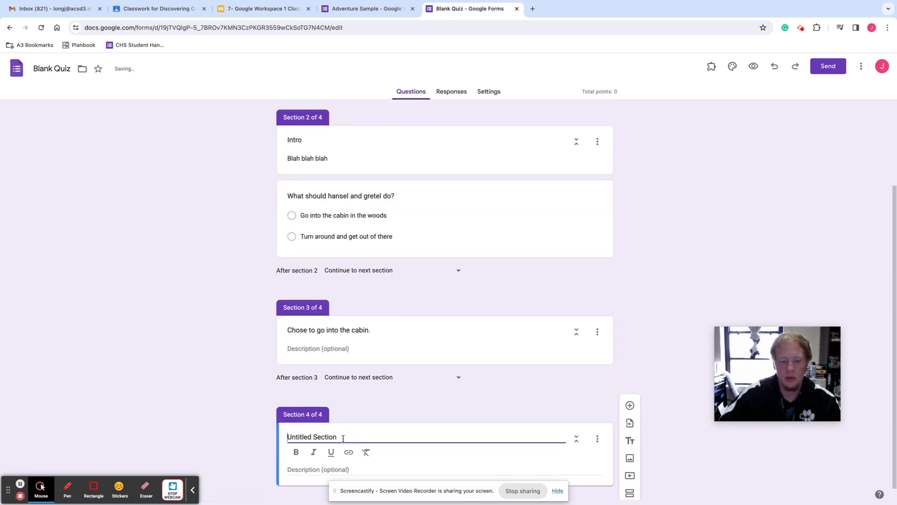
left_click_drag(343, 437, 257, 434)
type("Turned arounf")
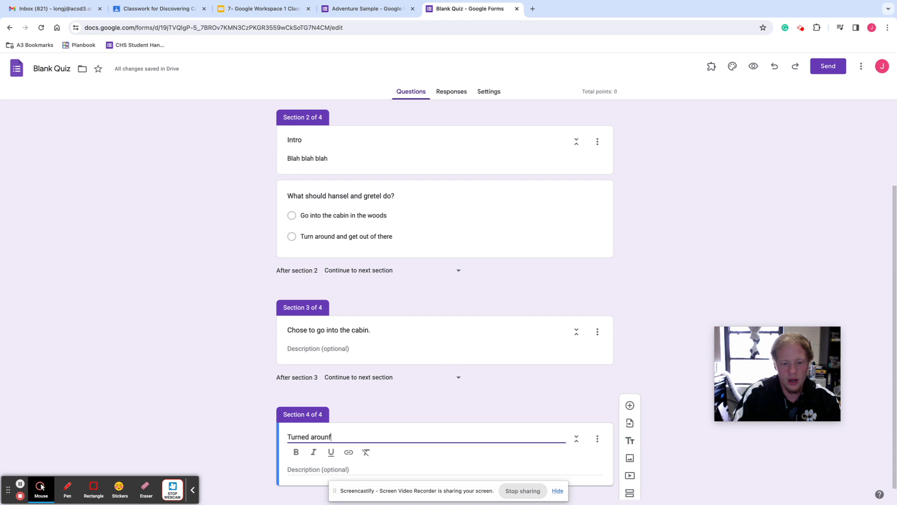
type(" and and d")
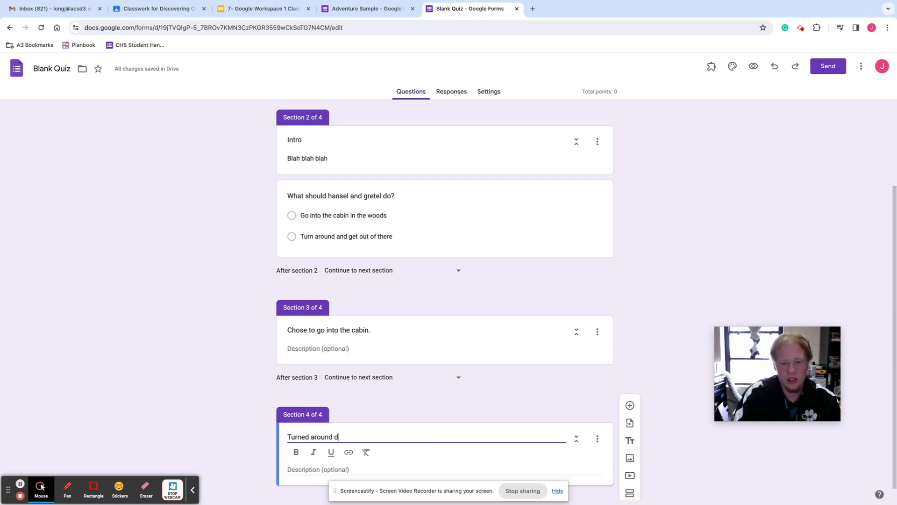
type("id not go in t")
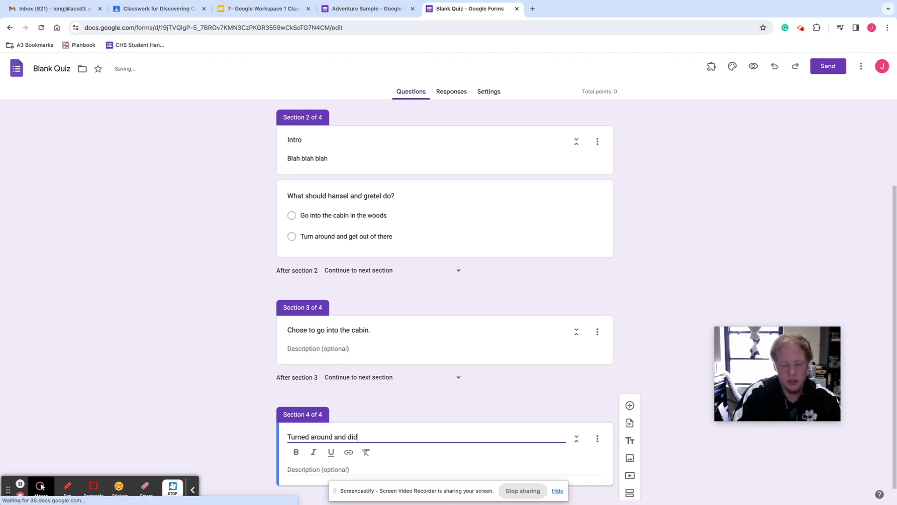
type("he cabin.")
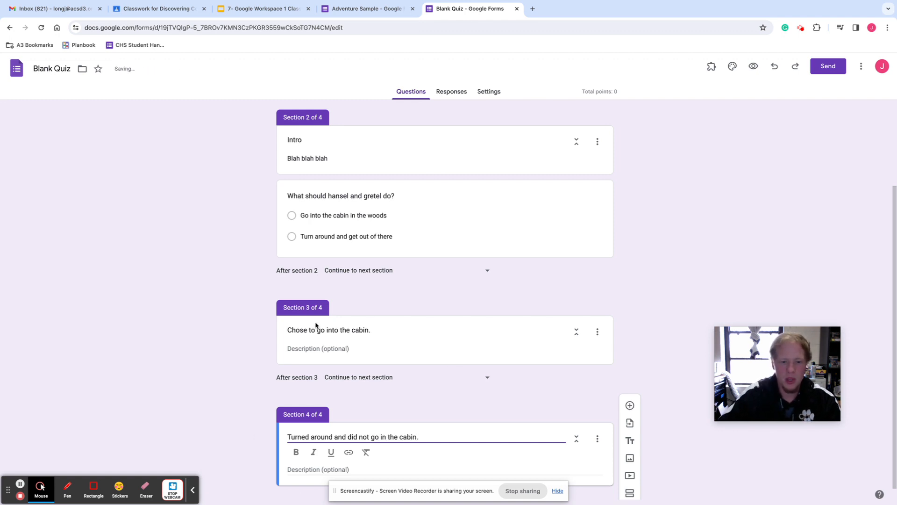
Begin section 3's description with "Hansel and Gretel chose to go into the cabin because they smelled and apple pie.".
left_click(321, 348)
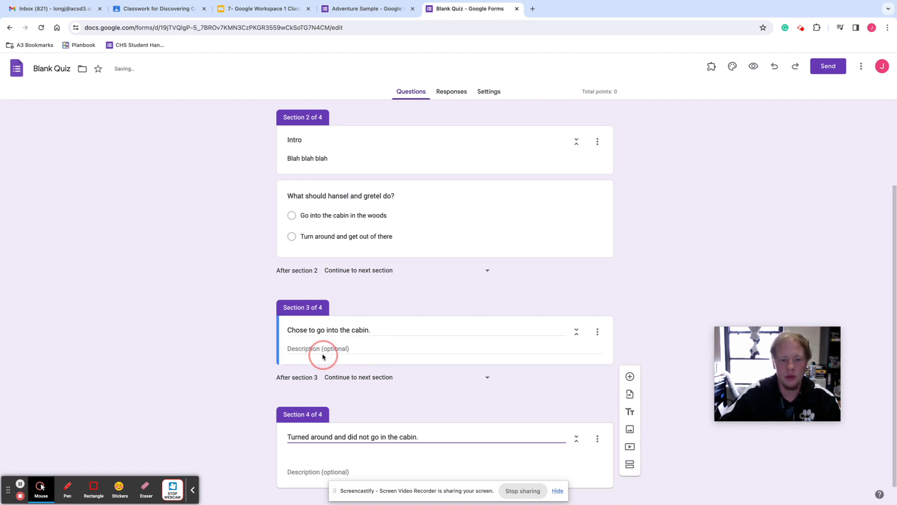
type("Becau")
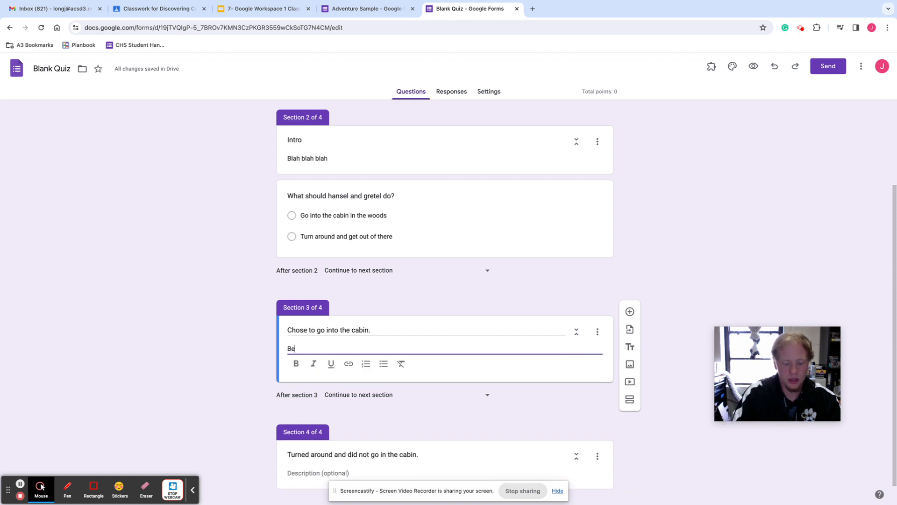
key("BackSpace")
key("BackSpace")
type("Ha")
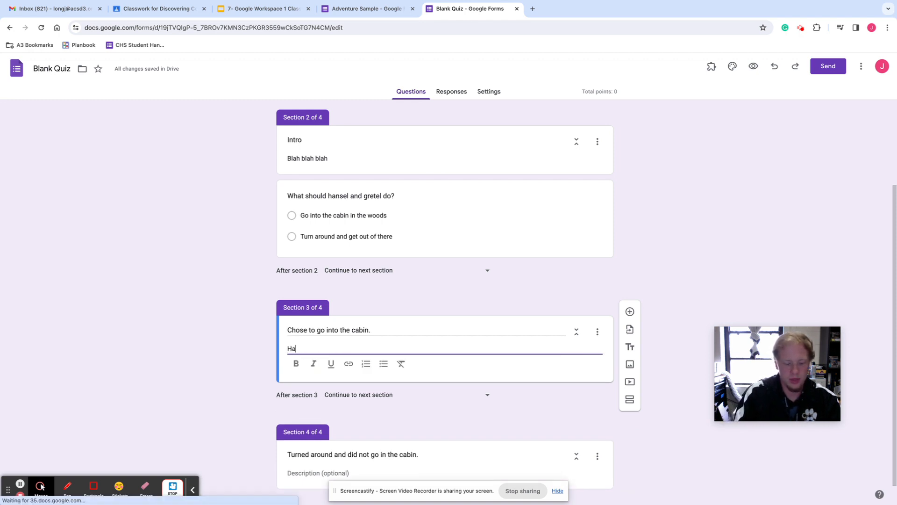
type("nsel ")
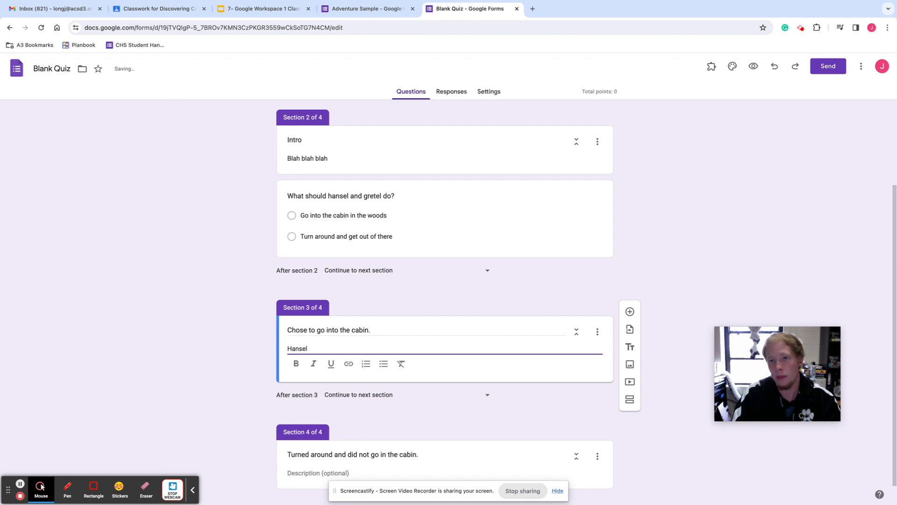
type("and Gretel ")
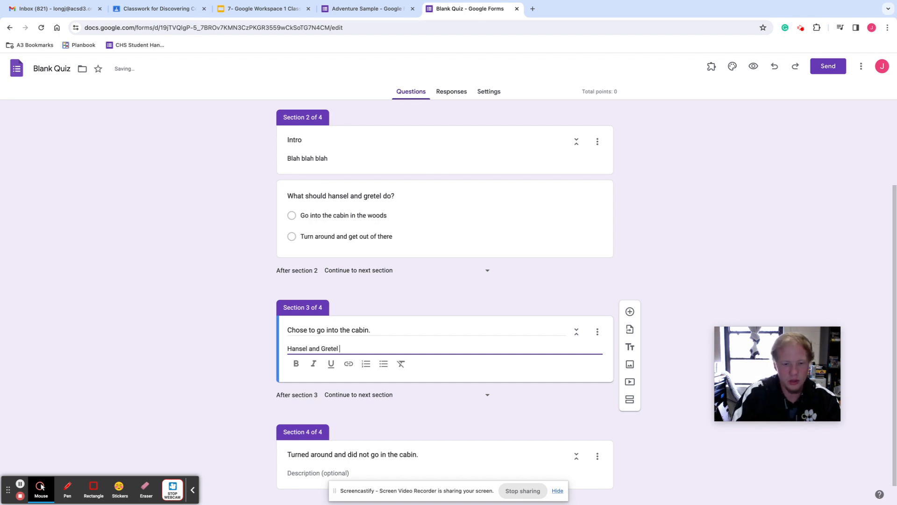
type("chose to go into the cabin ")
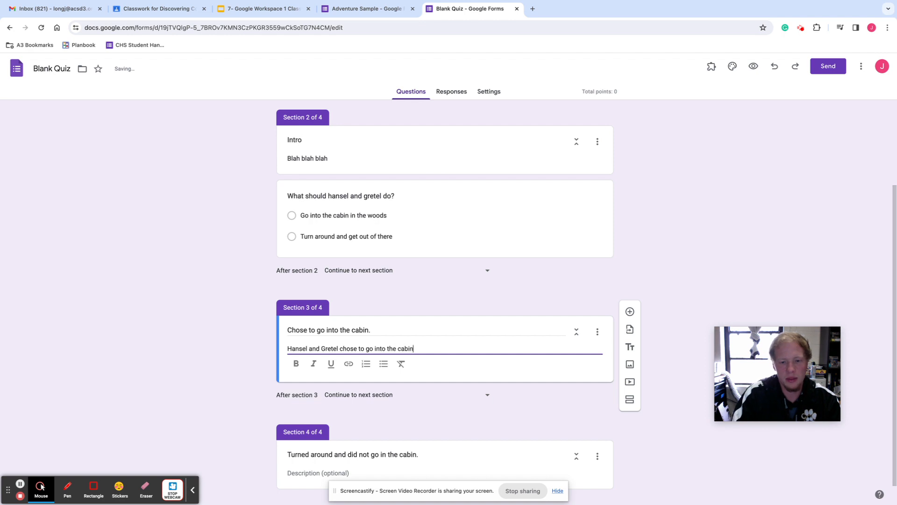
type("becuase")
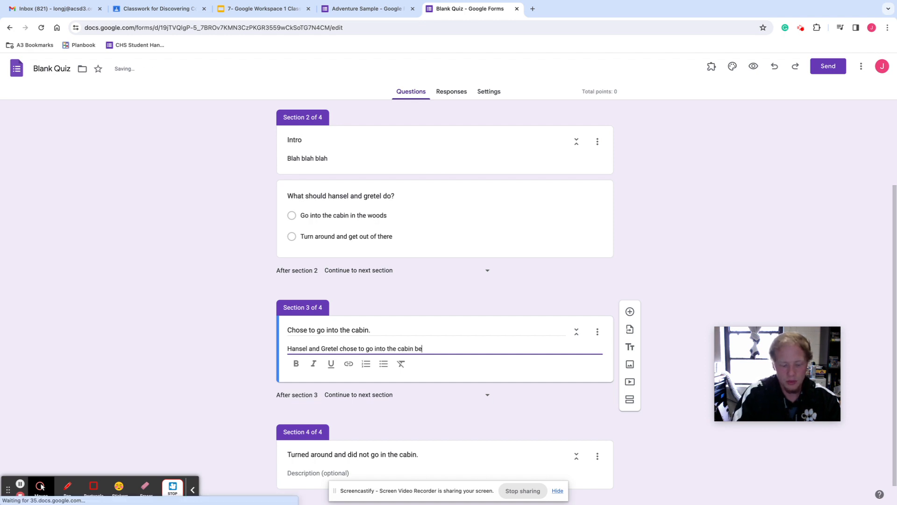
key("BackSpace")
key("BackSpace")
key("BackSpace")
key("BackSpace")
type("ause they sme")
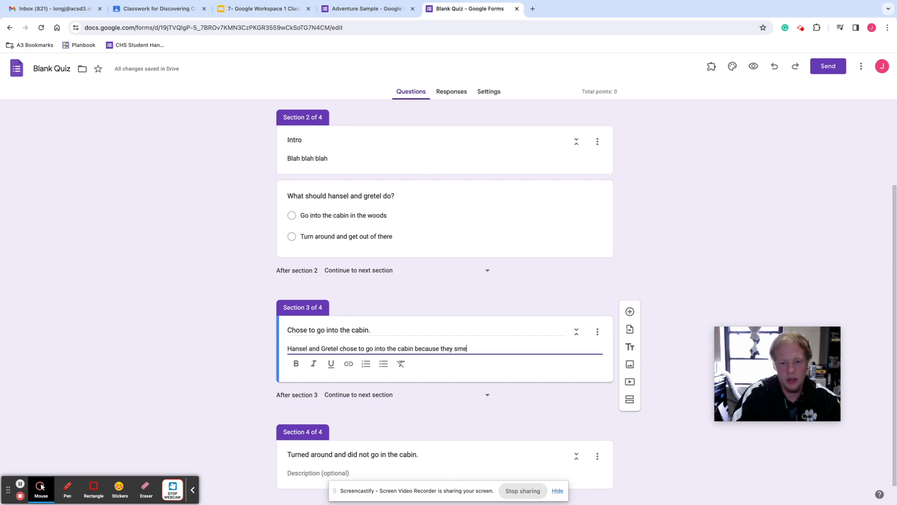
type("lled and apple pie. they can")
key("BackSpace")
key("BackSpace")
key("BackSpace")
key("BackSpace")
key("BackSpace")
key("BackSpace")
key("BackSpace")
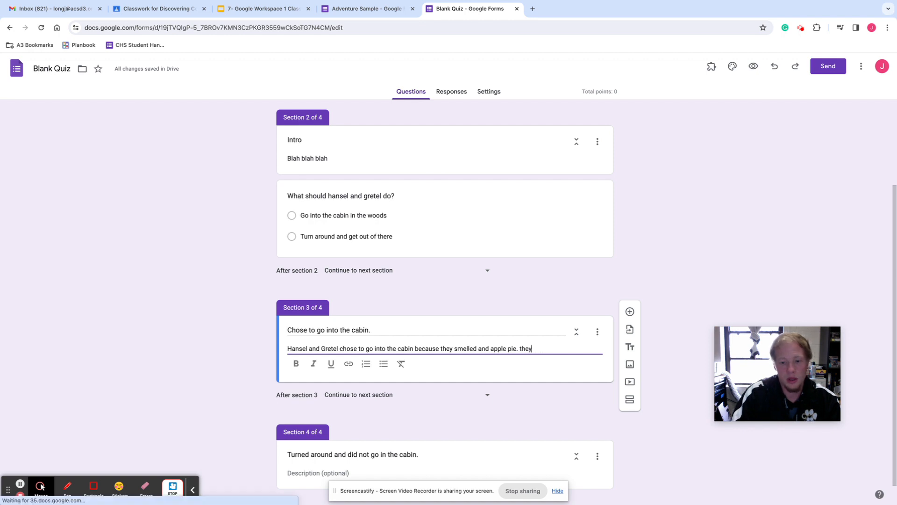
Continue section 3's description with "They were met by a attractive lady that seemed very kind.".
type("hey were met")
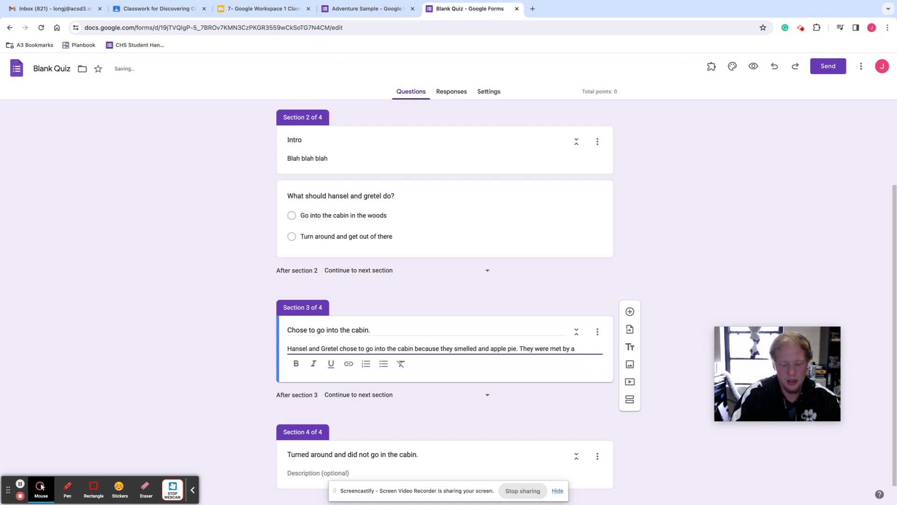
type("by a attractive")
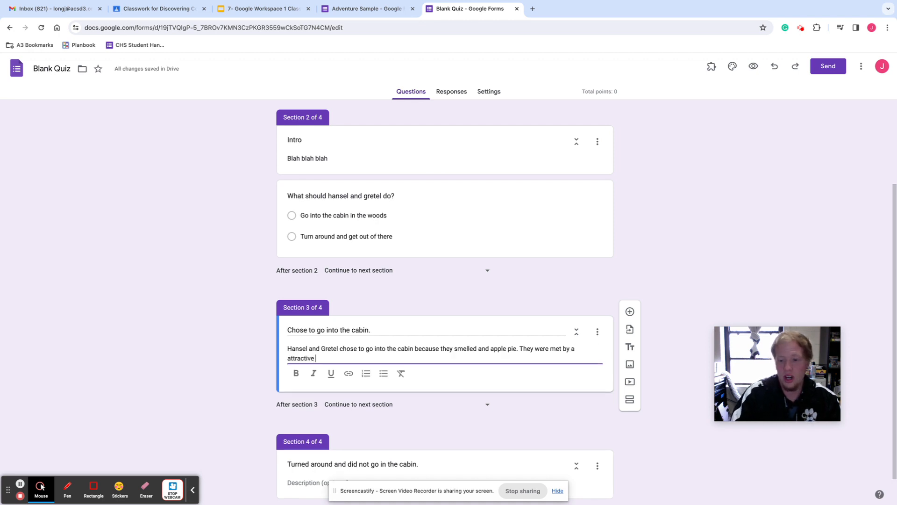
type(" lady th")
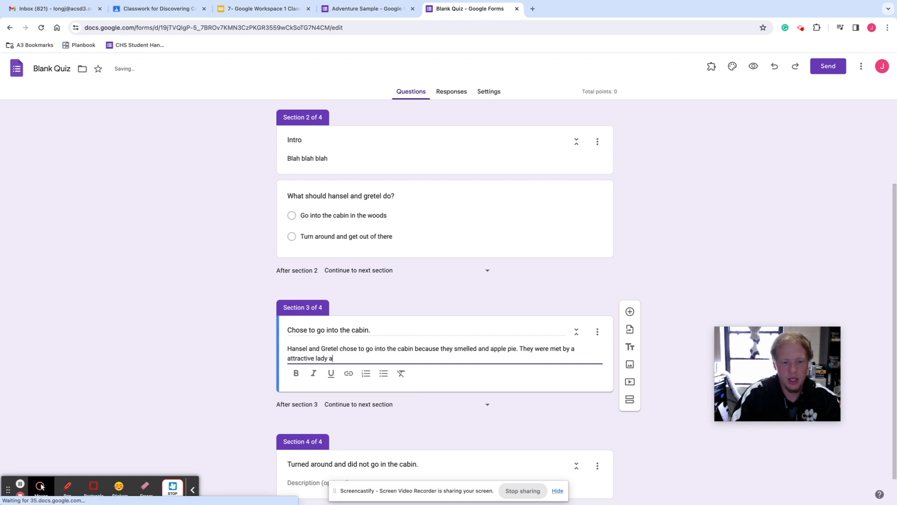
type("at seemed very kind. the")
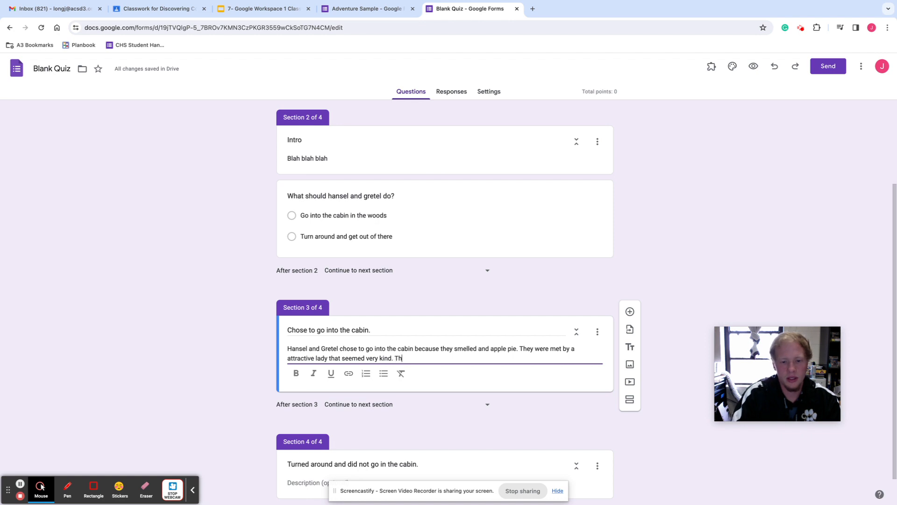
Finish section 3's description with "The lady started to feed them alot of food and before they realized it they were being pushed into a oven.".
type(" lady s")
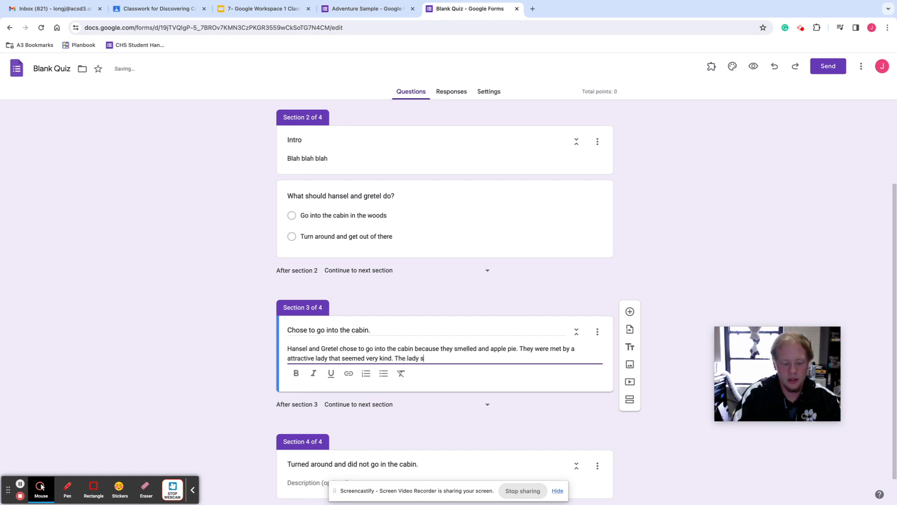
type("tarted to feed ")
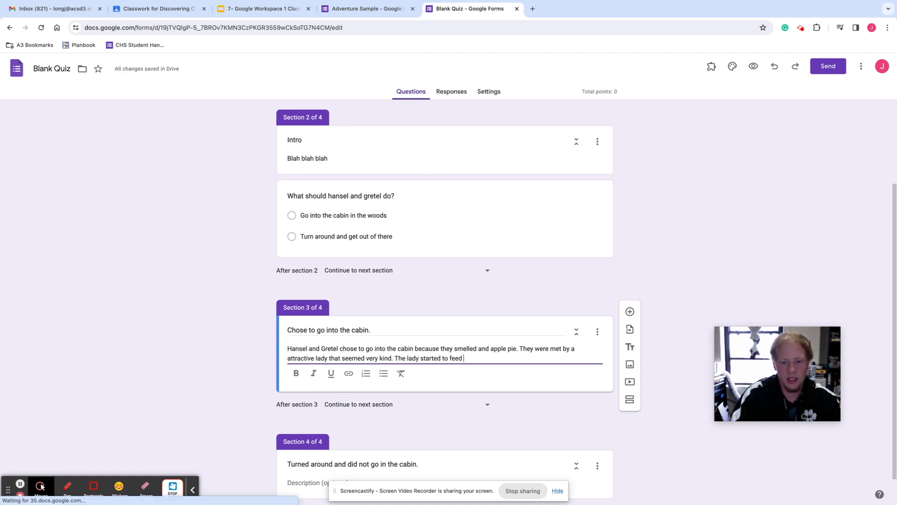
type("the  alot of food a")
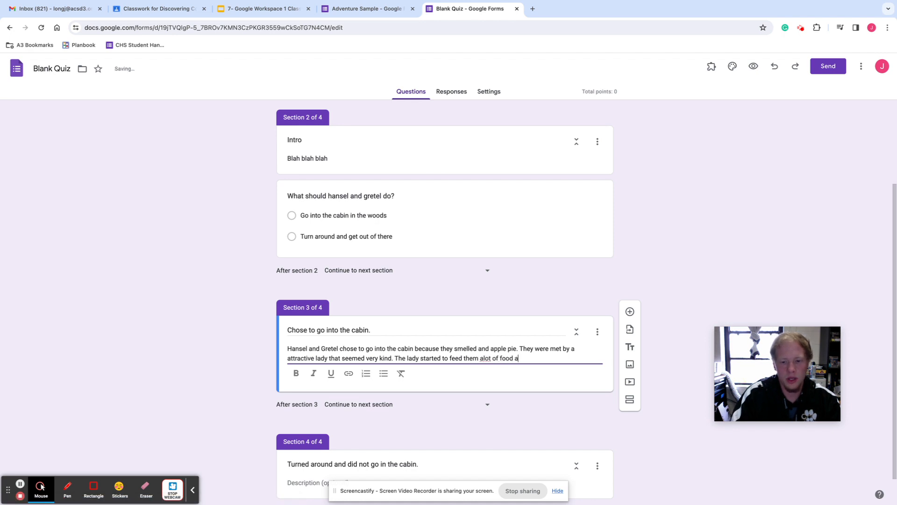
type("nd before th")
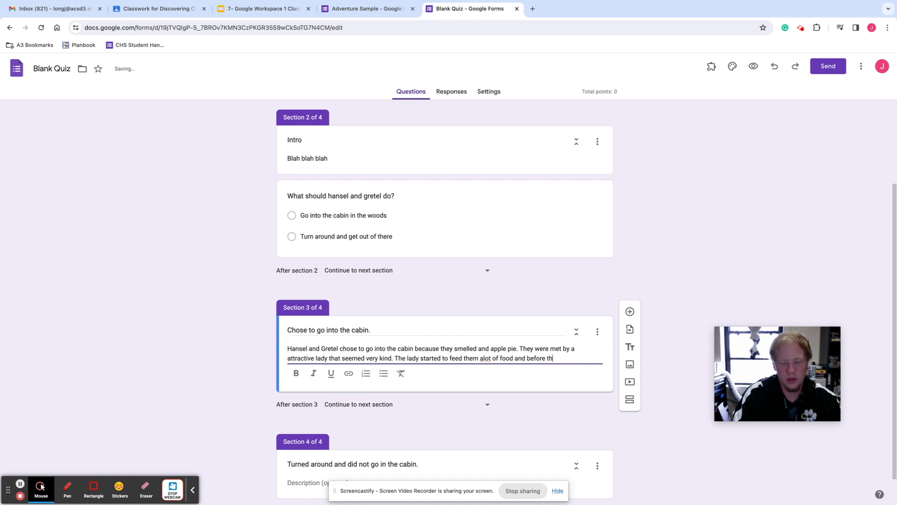
type("ey realized i")
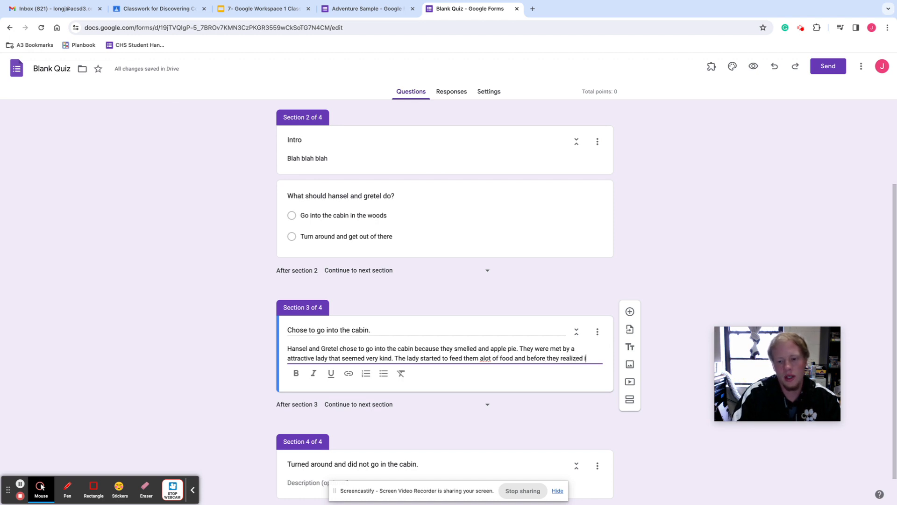
type("t they wer")
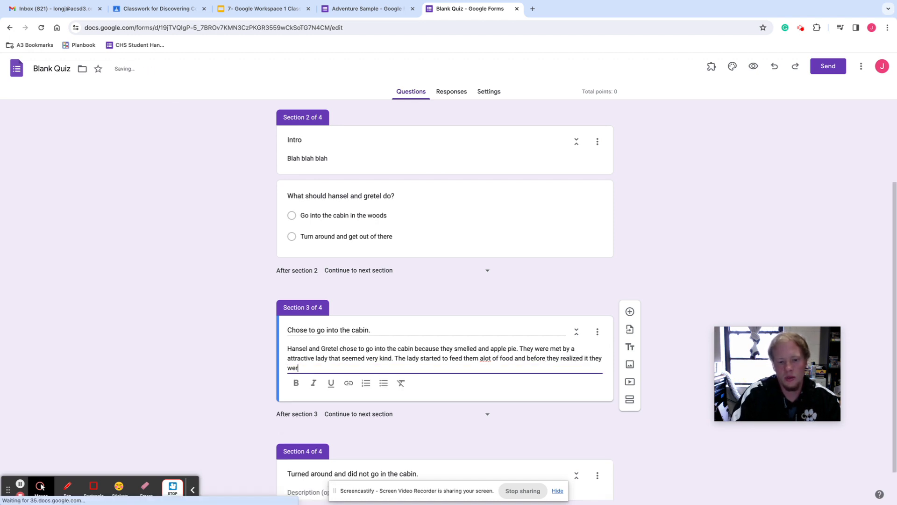
type("ebeing pushed int")
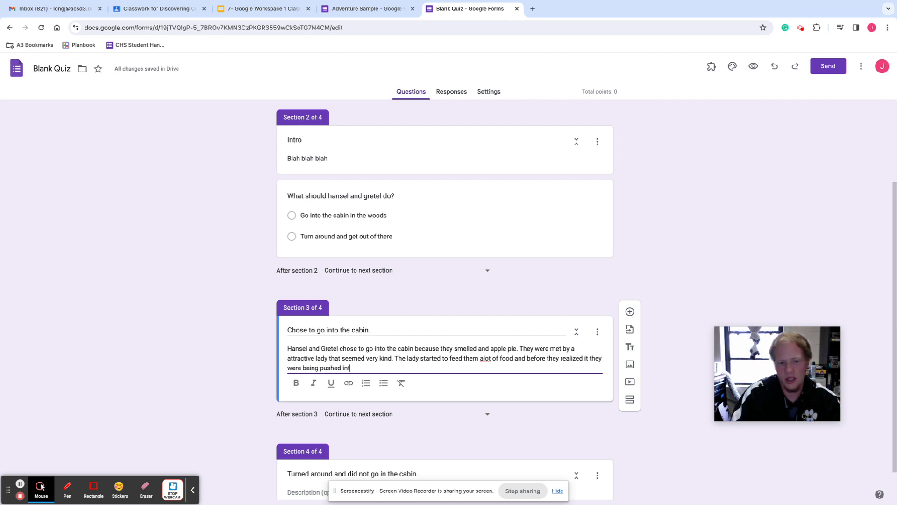
type("o a oven.")
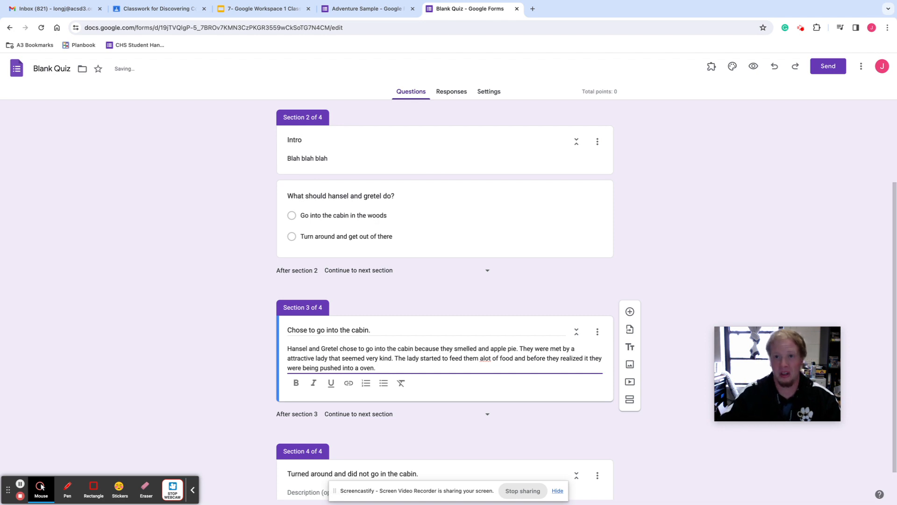
Turn on going to a section based on the answer for the "What should hansel and gretel do?" question.
scroll(383, 320, "down", 2)
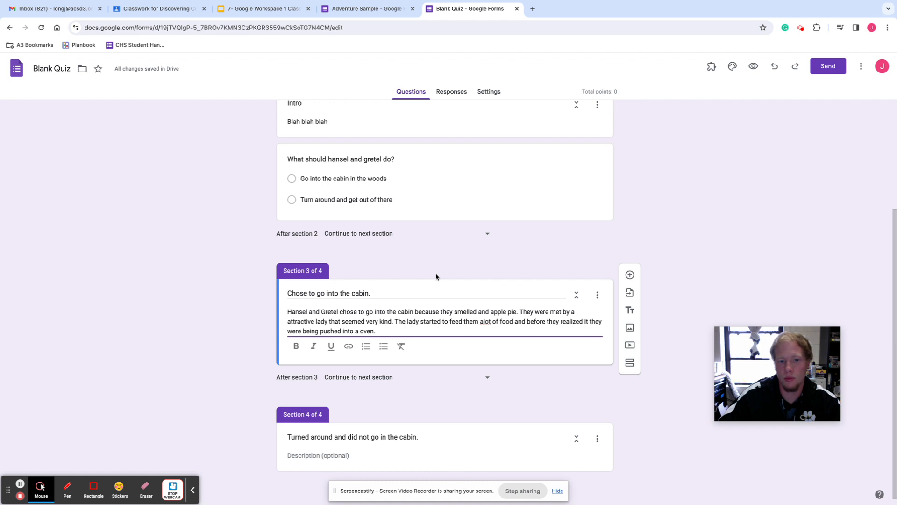
left_click(351, 458)
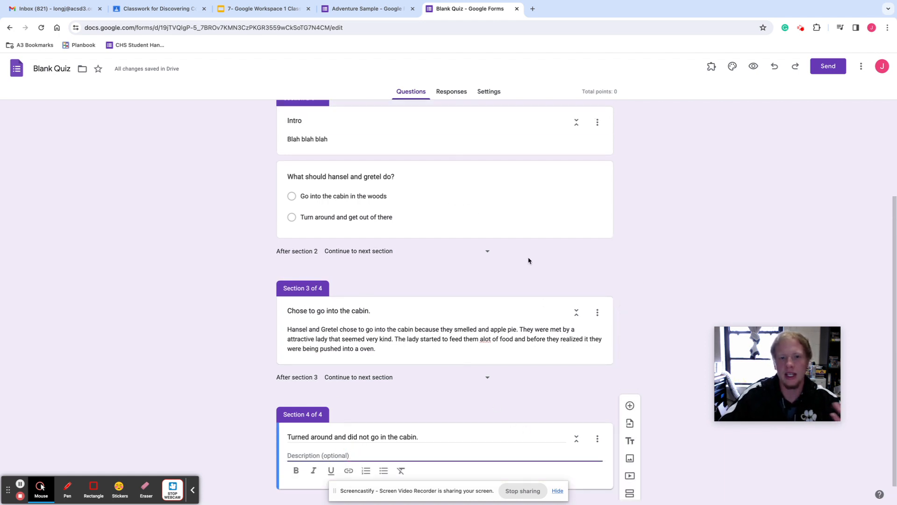
left_click(441, 206)
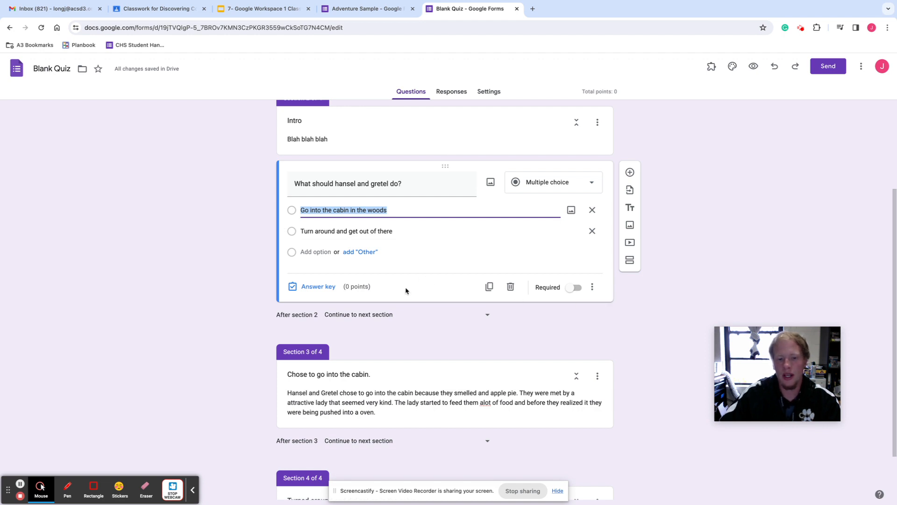
left_click(591, 287)
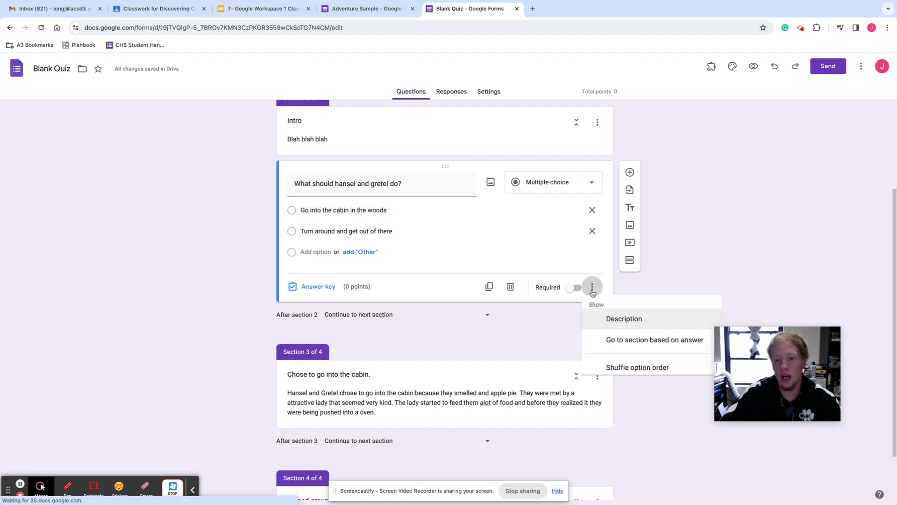
left_click(604, 343)
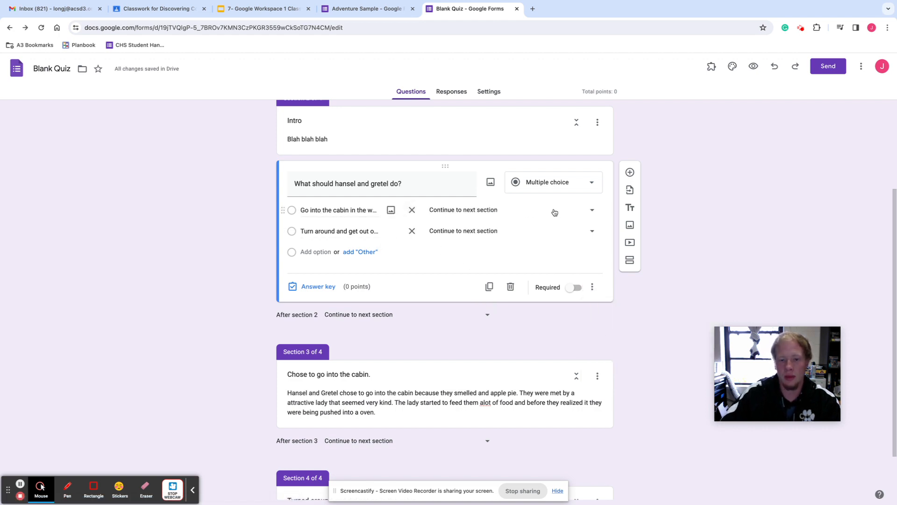
Route "Go into the cabin in the woods" to section 3 and "Turn around and get out of there" to section 4.
left_click(573, 211)
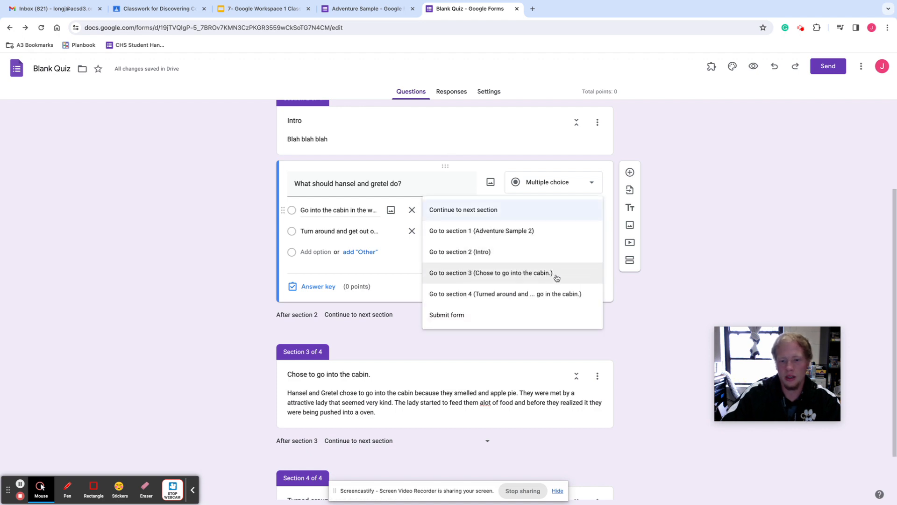
left_click(443, 278)
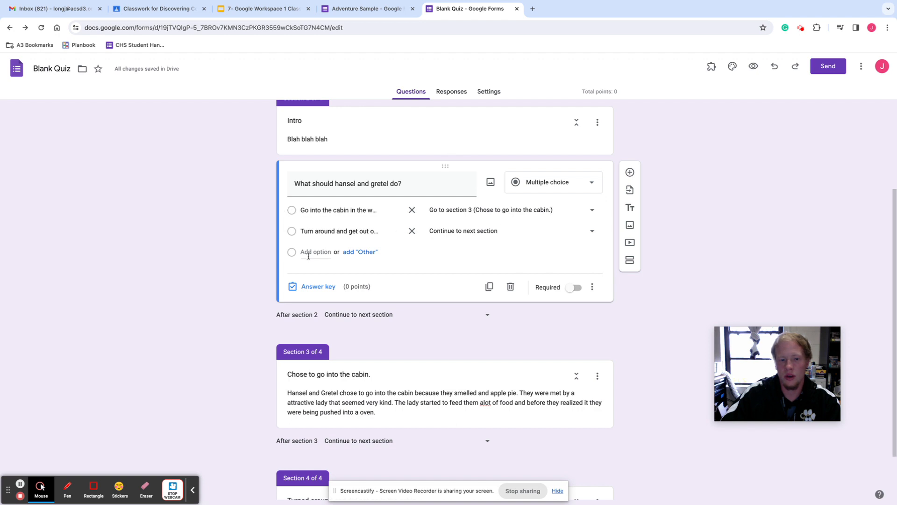
left_click(587, 234)
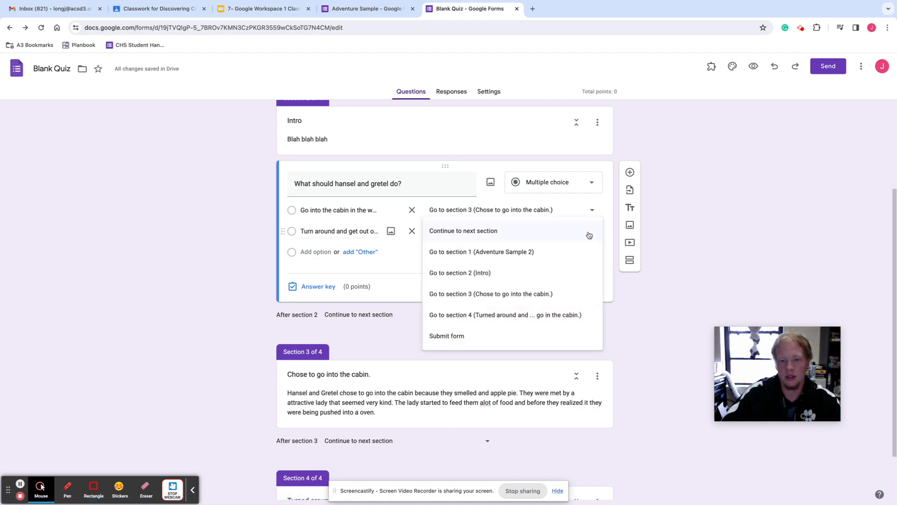
left_click(456, 314)
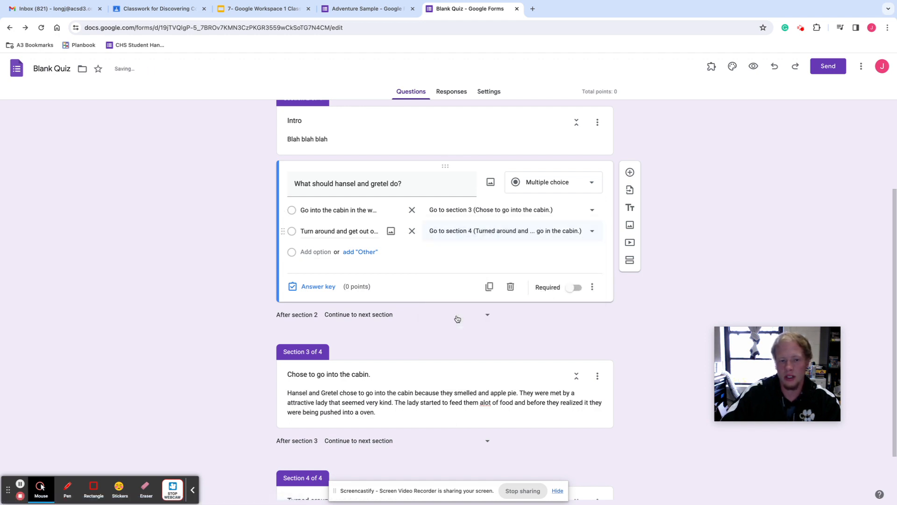
Begin section 4's description with "Hansel and Gretel turned around and walked home.".
scroll(457, 309, "down", 2)
left_click(355, 457)
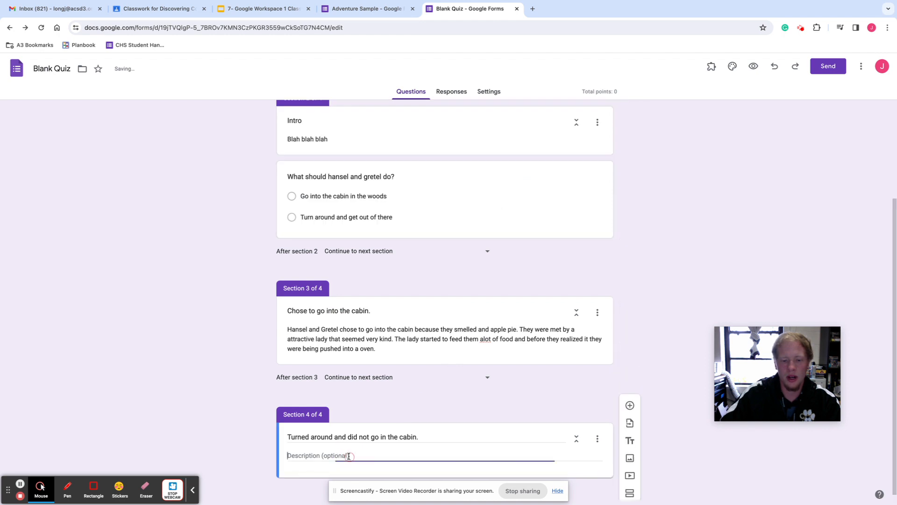
type("Hansel and Gretel")
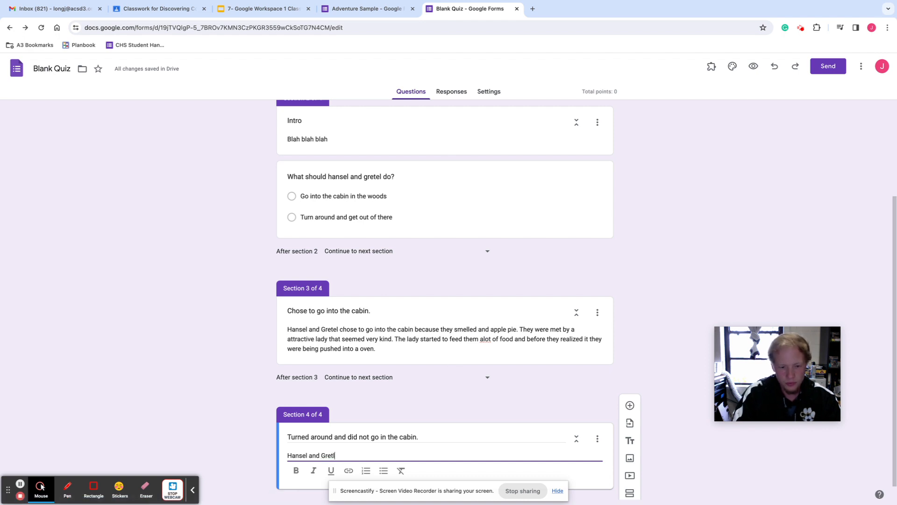
type(" turned arounf and")
key("BackSpace")
key("BackSpace")
key("BackSpace")
type("d and walked home. When ")
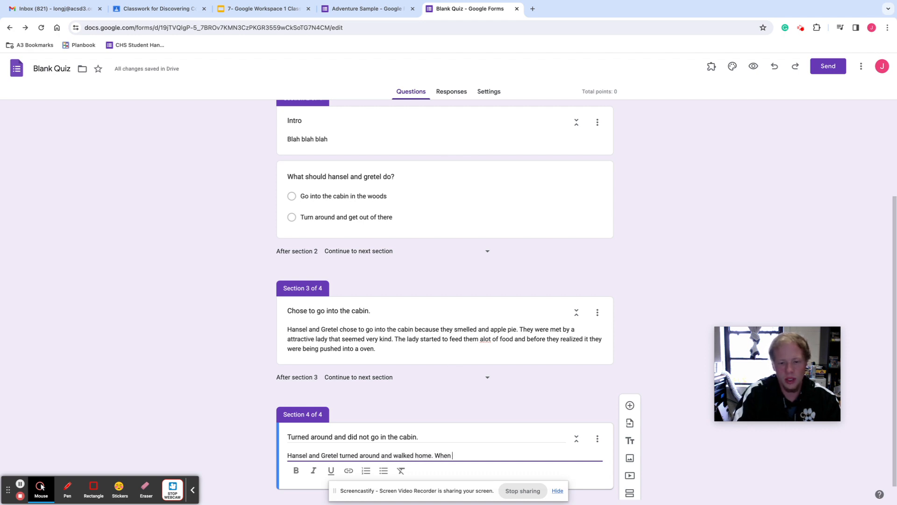
Complete section 4's description with "When they returned they found that their mother had made a apple pie for dinner.".
type("they returned the")
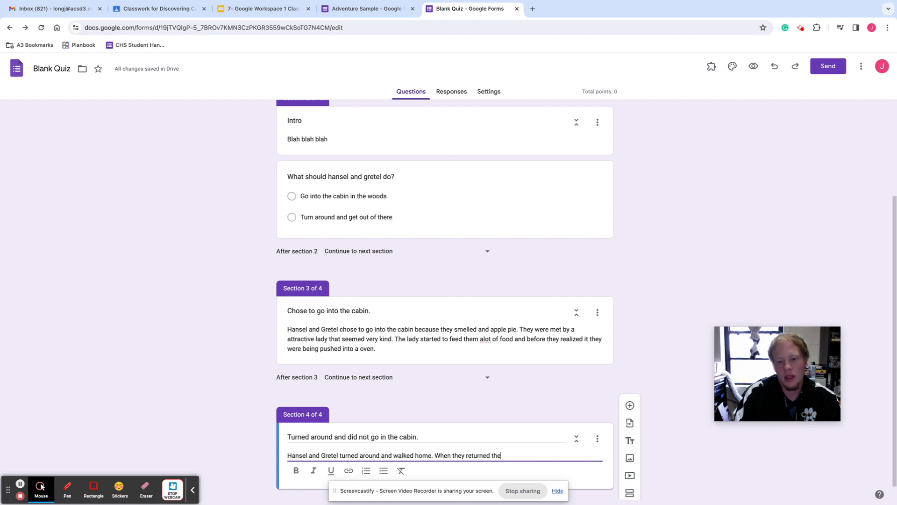
type("y found ou")
key("BackSpace")
key("BackSpace")
type("that their mot")
key("BackSpace")
type("other had")
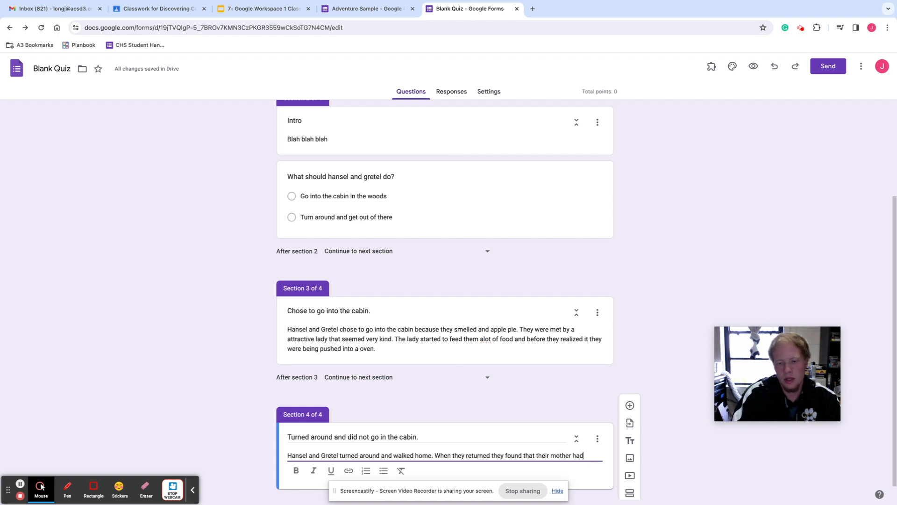
type(" made a apple piue")
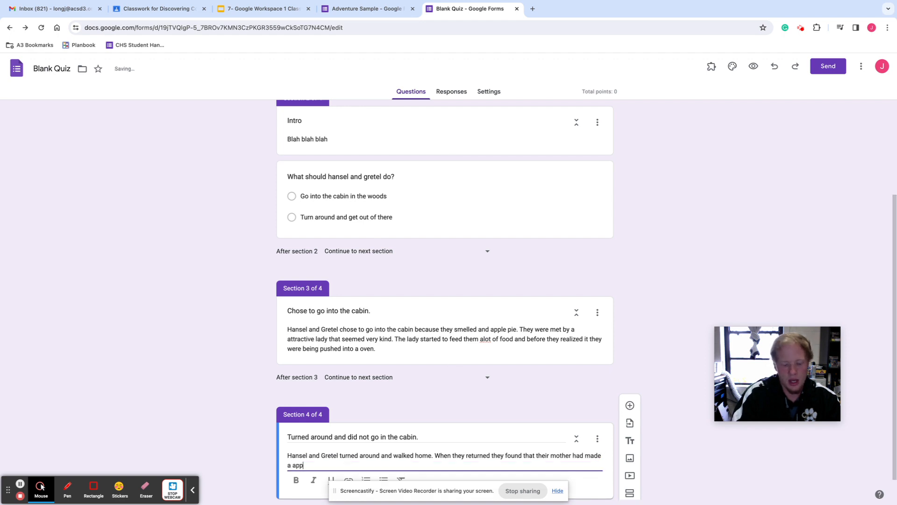
key("BackSpace")
key("BackSpace")
type("e for dinner.")
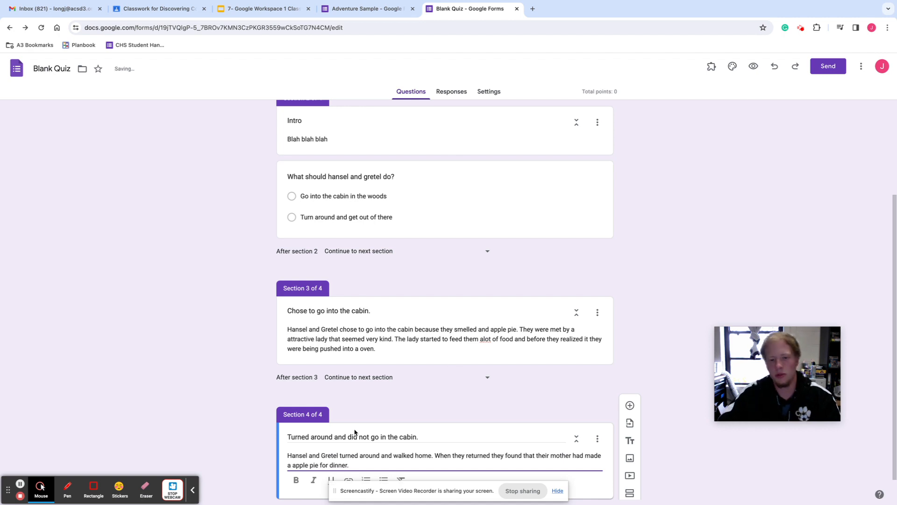
Preview the form and follow the "Go into the cabin in the woods" answer to its story section.
scroll(371, 401, "down", 1)
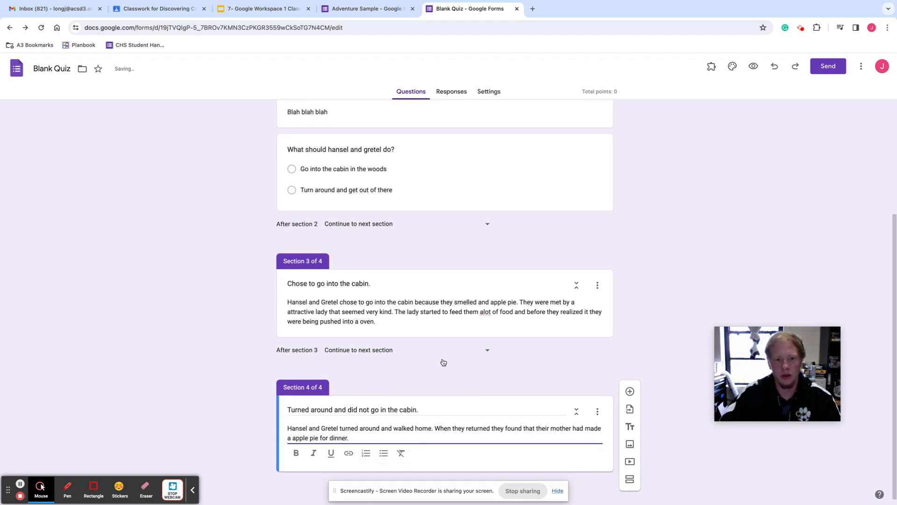
scroll(443, 361, "up", 2)
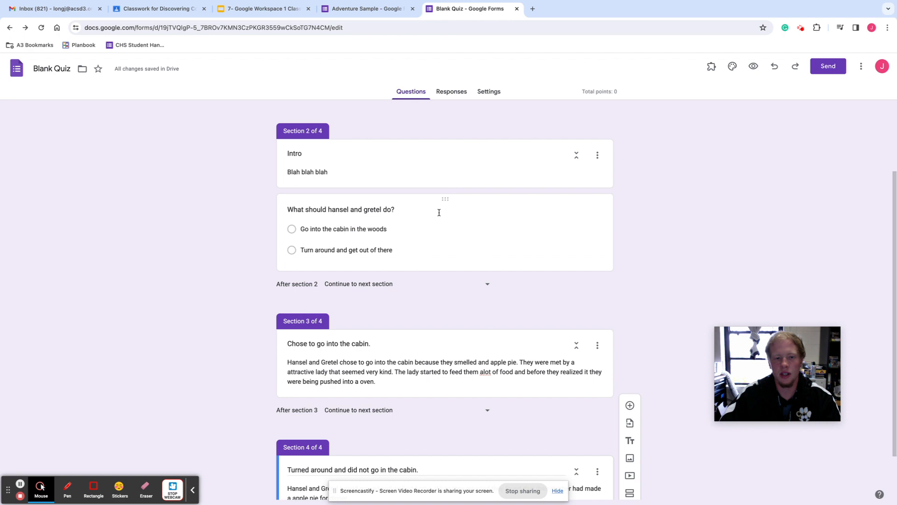
left_click(754, 67)
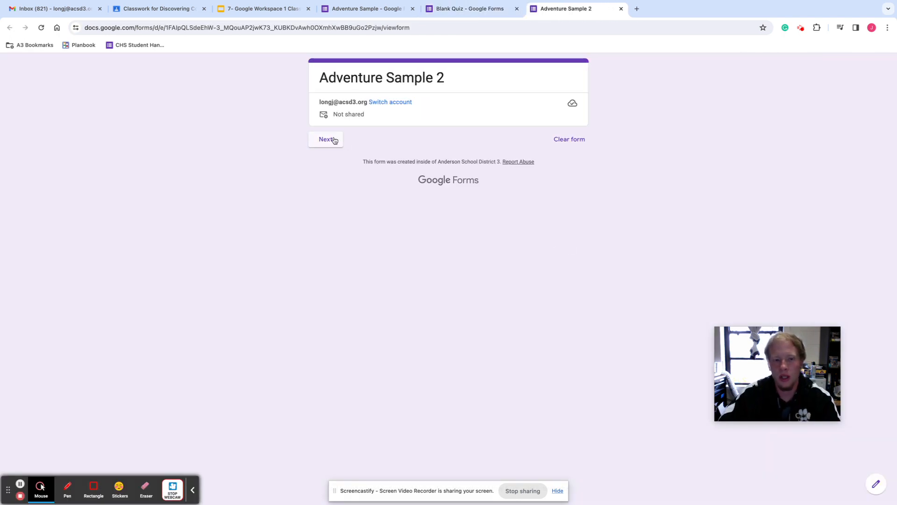
left_click(327, 140)
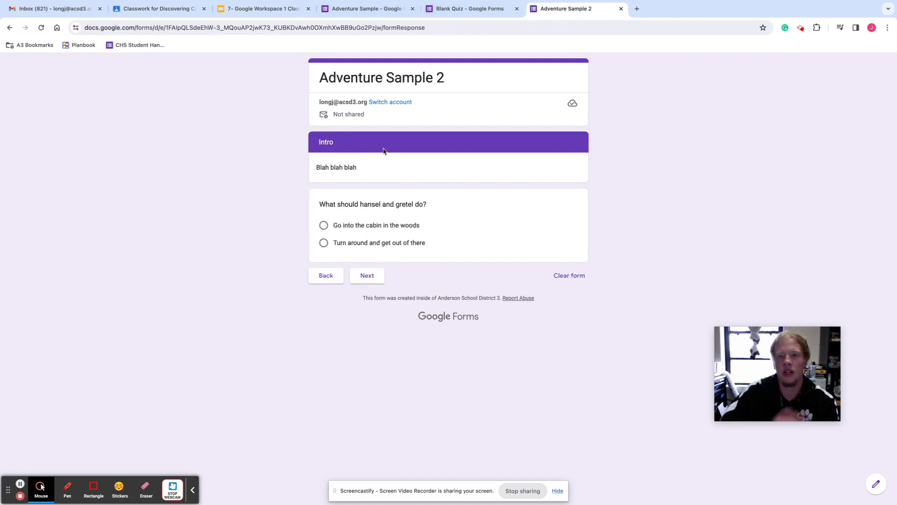
left_click(323, 225)
left_click(373, 290)
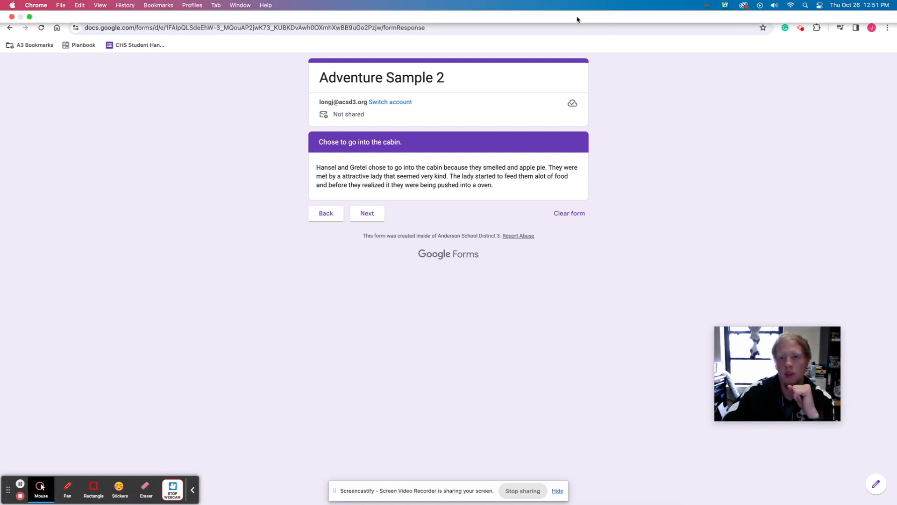
Return to the form editor, add a fifth section at the end of the form and select its title.
left_click(470, 9)
scroll(356, 305, "down", 1)
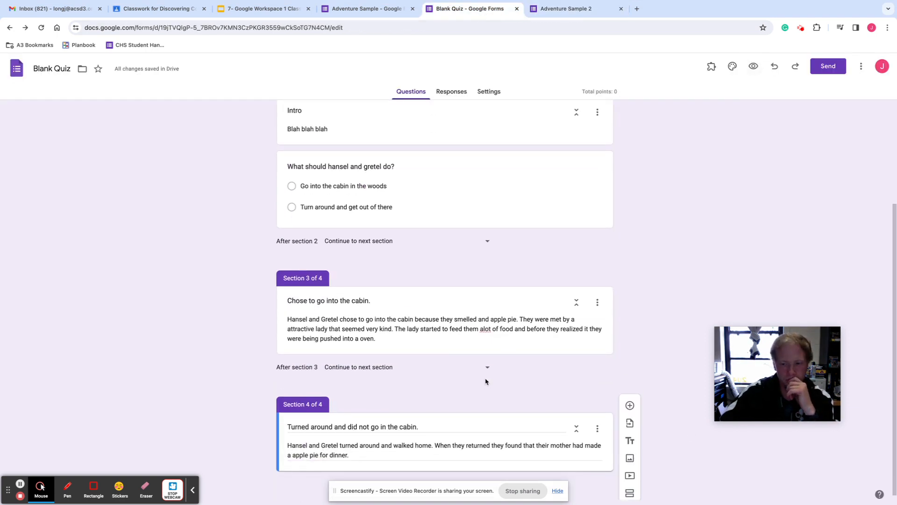
left_click(630, 493)
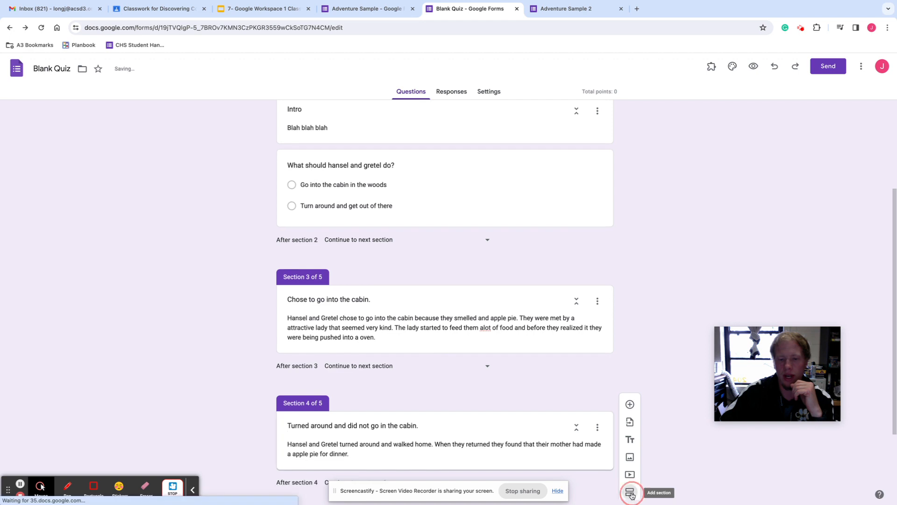
left_click_drag(348, 436, 260, 439)
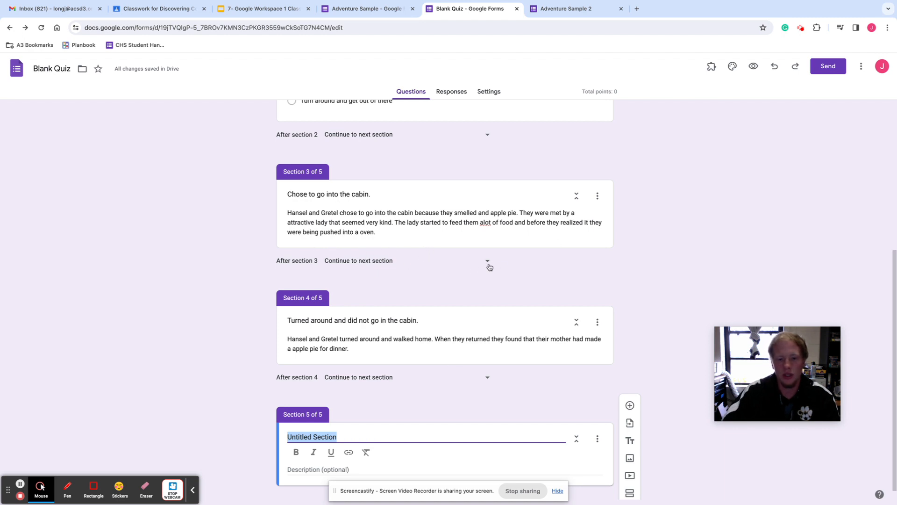
Preview the form again, answer "Turn around and get out of there" and advance through its story section to the final section.
left_click(753, 67)
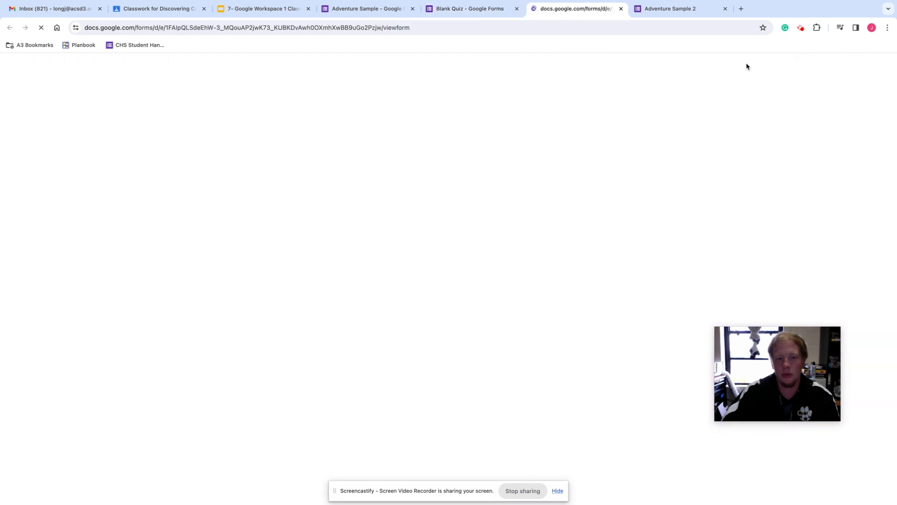
left_click(323, 140)
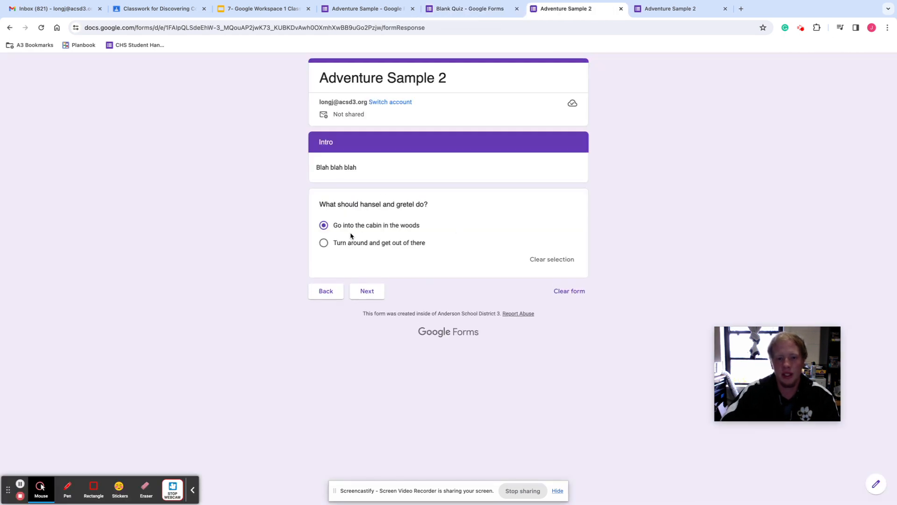
left_click(332, 243)
left_click(366, 292)
left_click(368, 205)
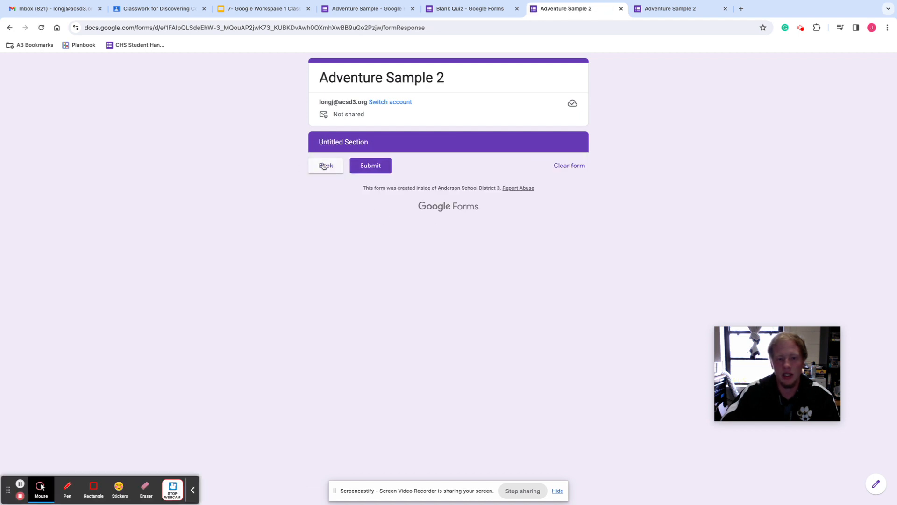
Step back through the previewed story to the intro question, then leave the preview and return to the form editor.
left_click(322, 166)
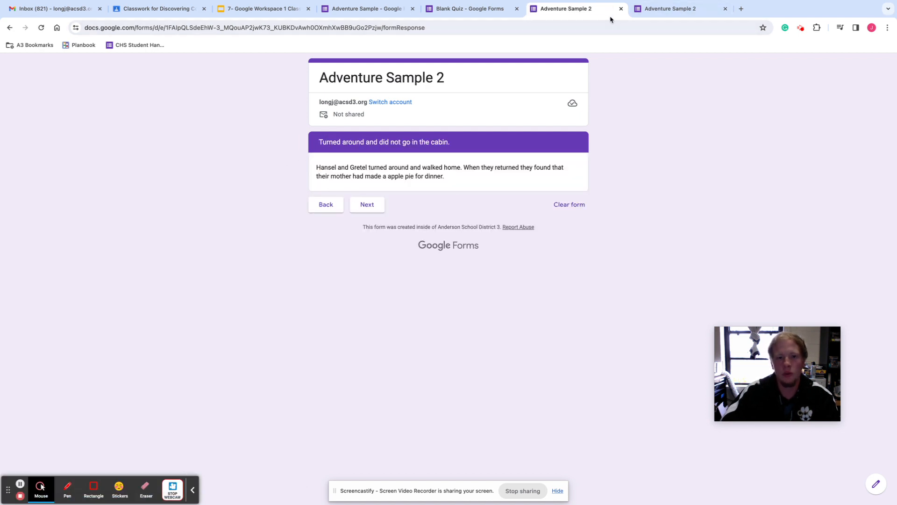
left_click(325, 204)
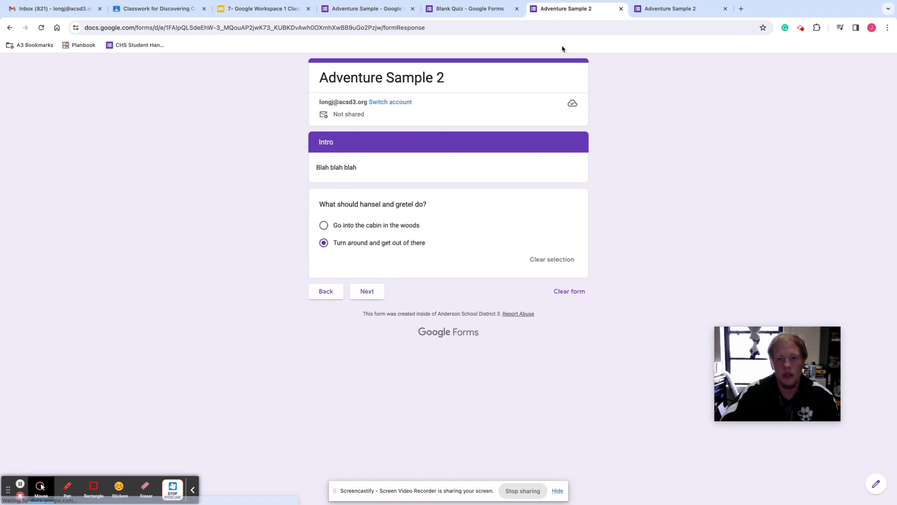
left_click(621, 8)
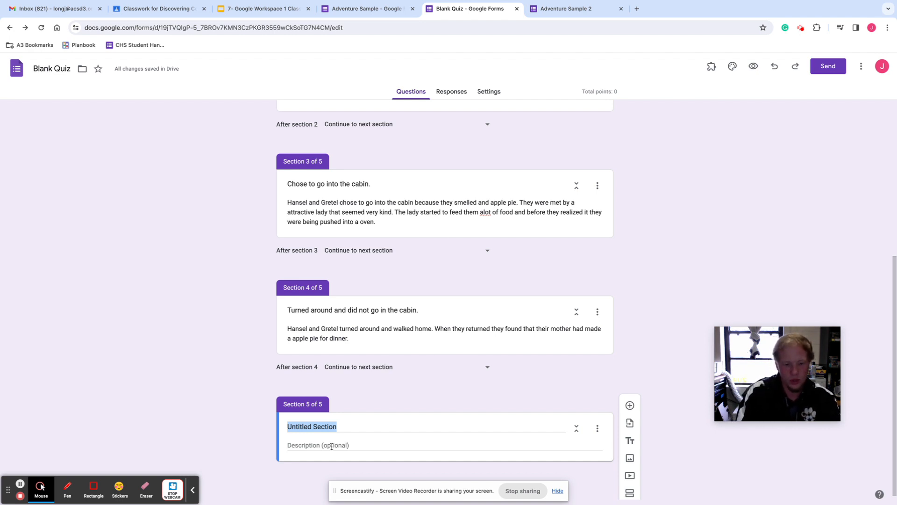
key("super+shift+p")
left_click(620, 9)
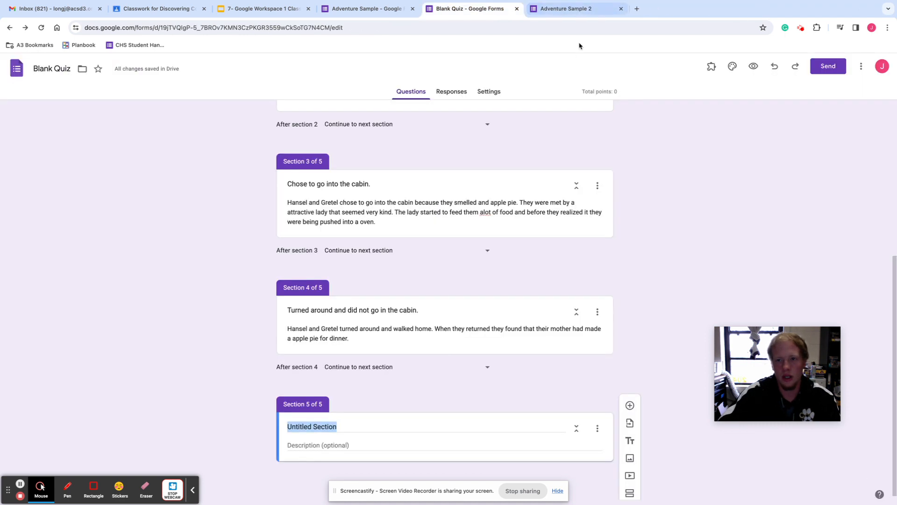
Title section 5 "Went into the Cabin." and start its description with "Hansel and gretel were fighting the lady".
left_click_drag(337, 426, 276, 427)
type("Went into the Cabin.")
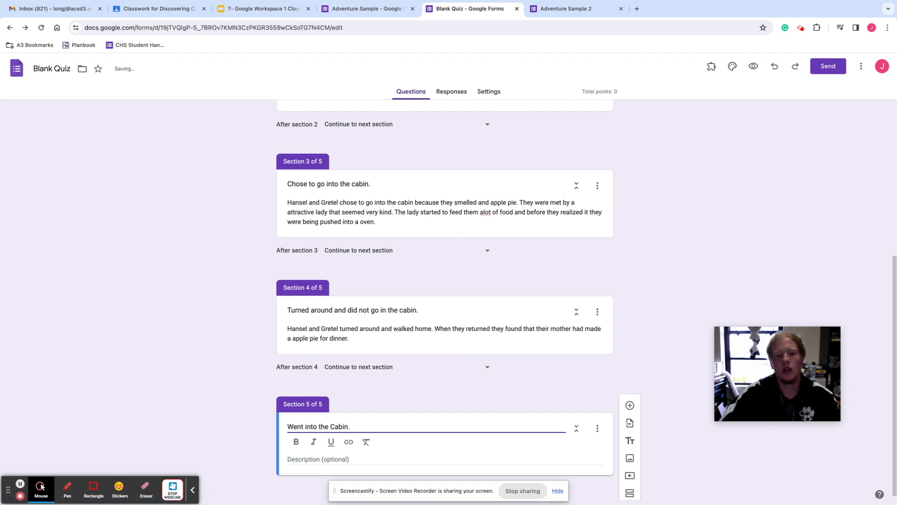
left_click(321, 457)
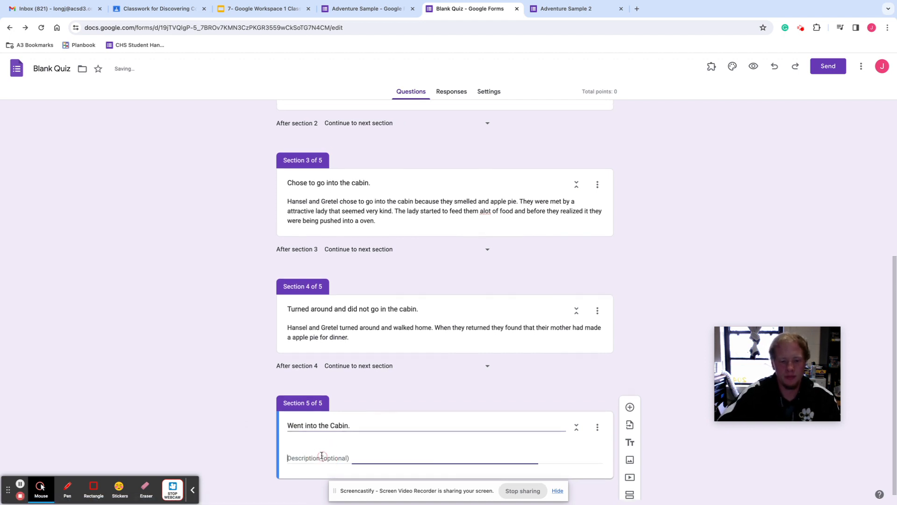
type("Hansel and gret")
type("ighting")
key("BackSpace")
key("BackSpace")
key("BackSpace")
key("BackSpace")
key("BackSpace")
key("BackSpace")
key("BackSpace")
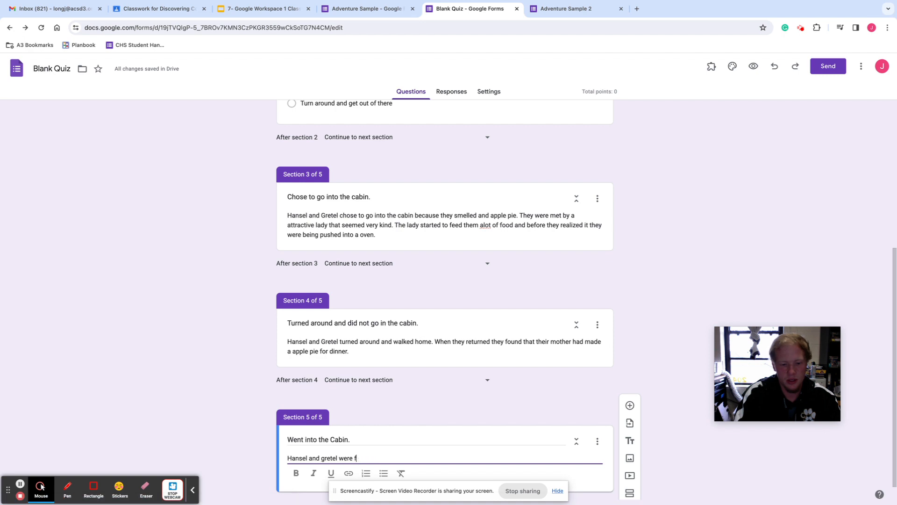
type("ighting the lady")
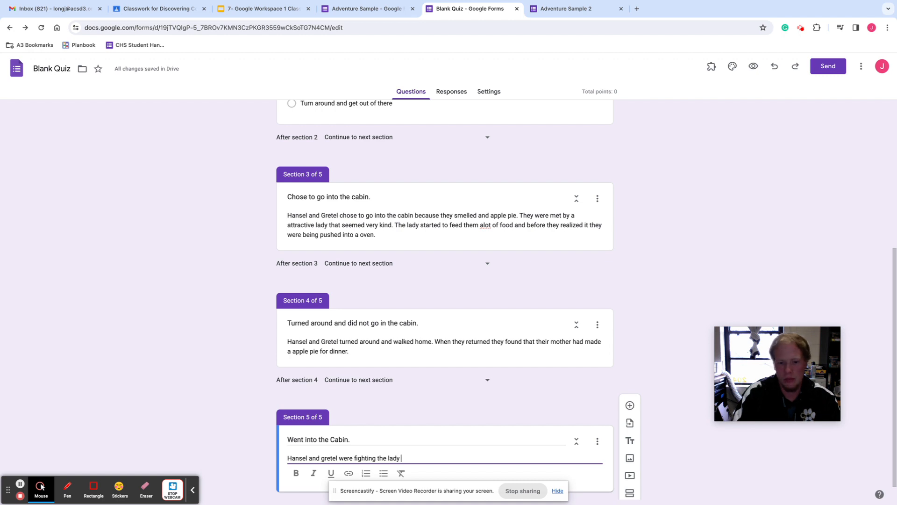
Continue section 5's description with "in the cabin and he noticed the window was open. Gretel".
type(" in the cabin and n")
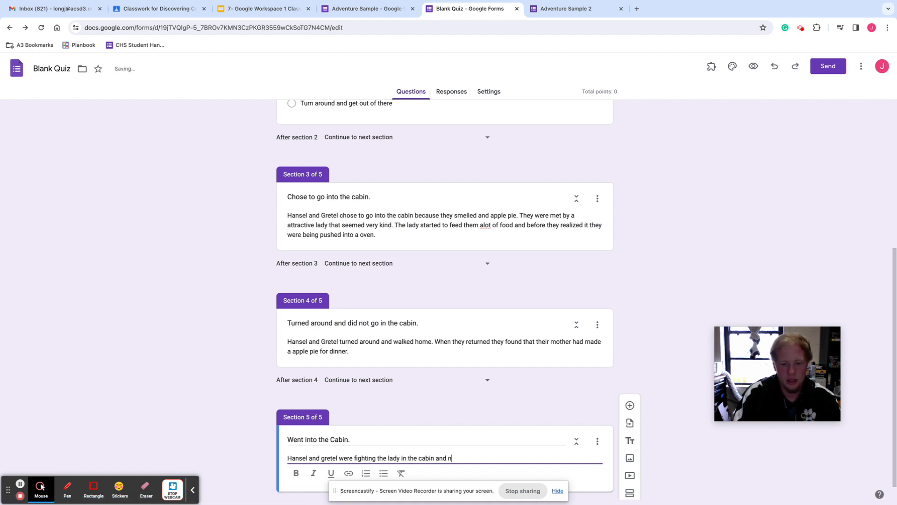
key("BackSpace")
type("he noticed t")
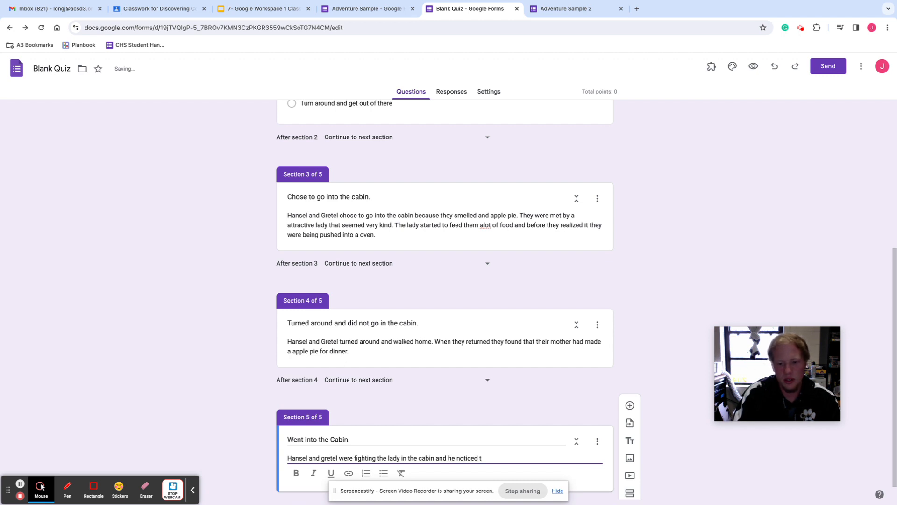
type("he window was ")
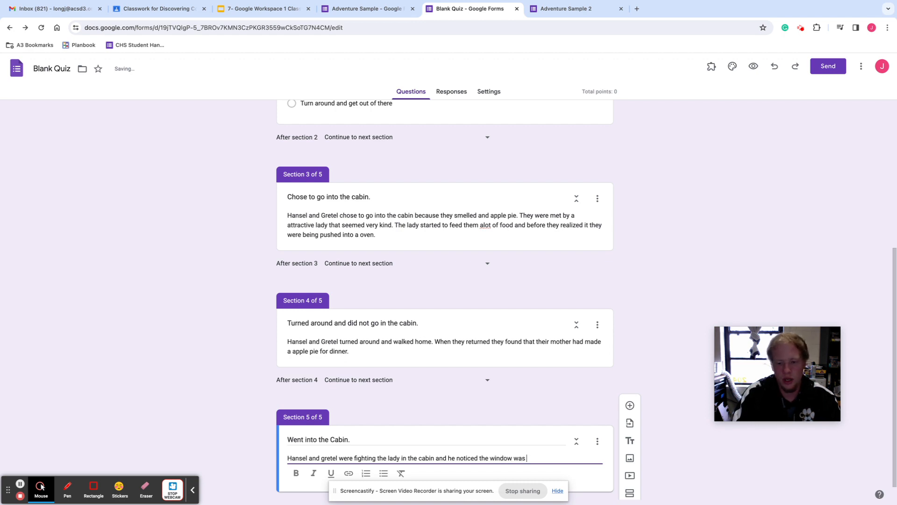
type("open. Gretel")
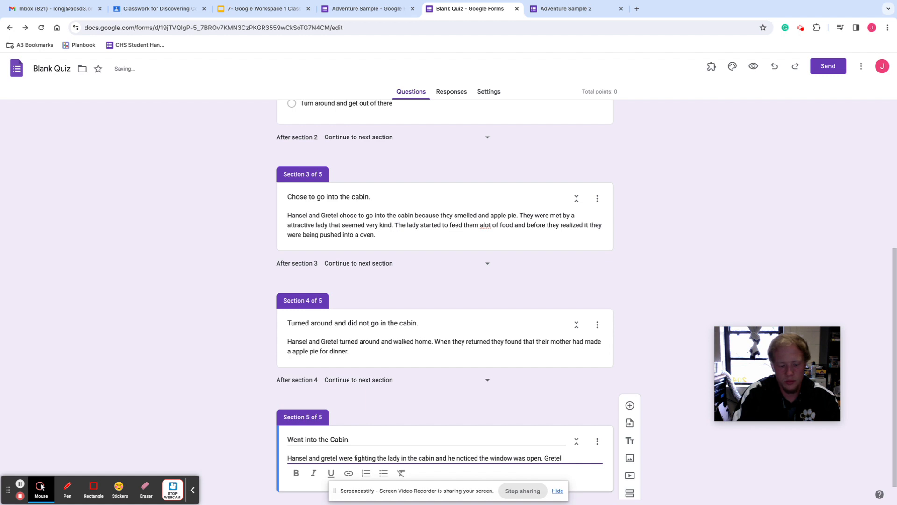
Complete section 5's description with "and the lady were fighting and he saw a chance to jump out the window.".
type(" and the lad")
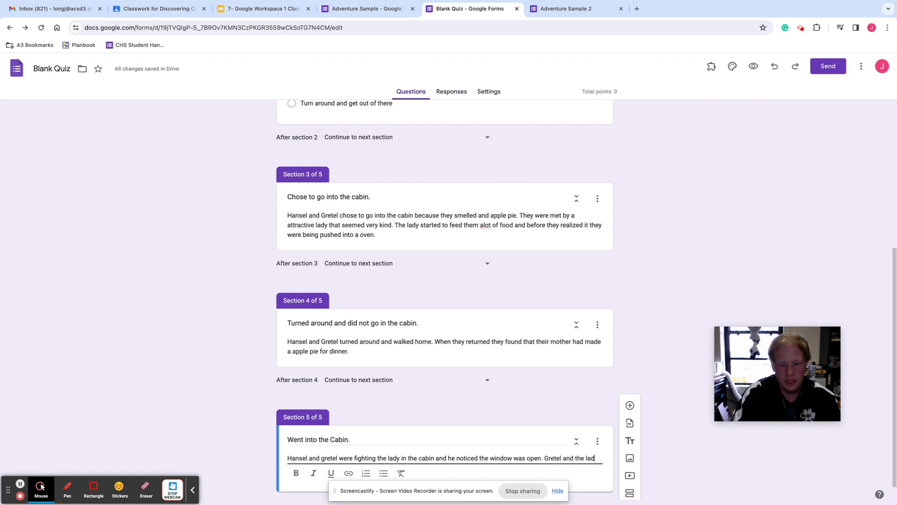
type("t y were fighting and he")
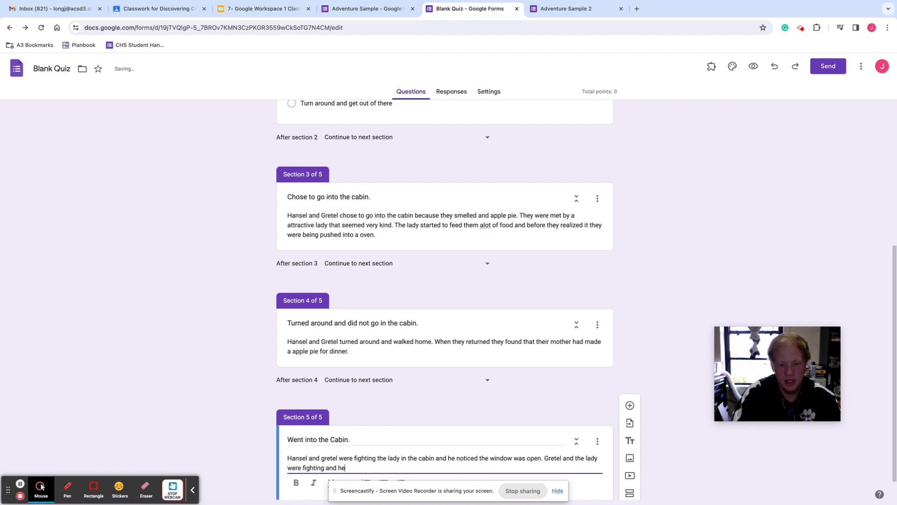
type(" saw a chance ")
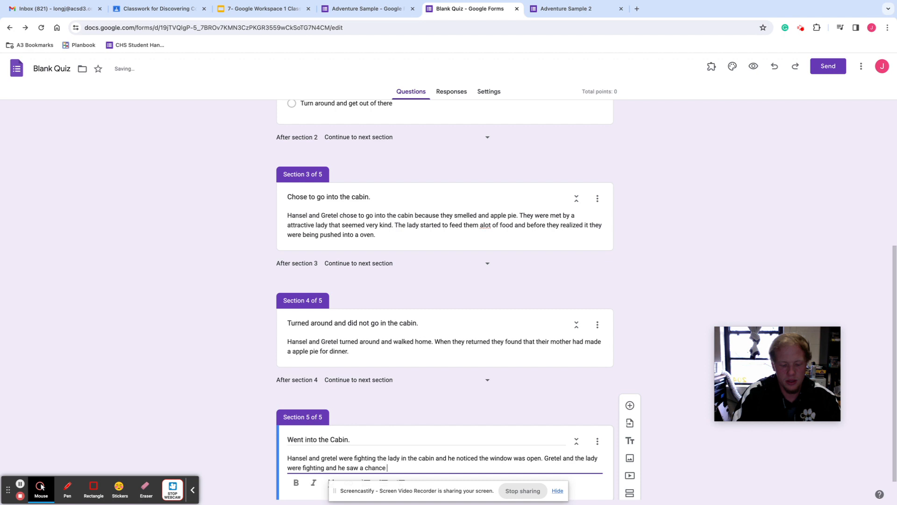
type("to run out")
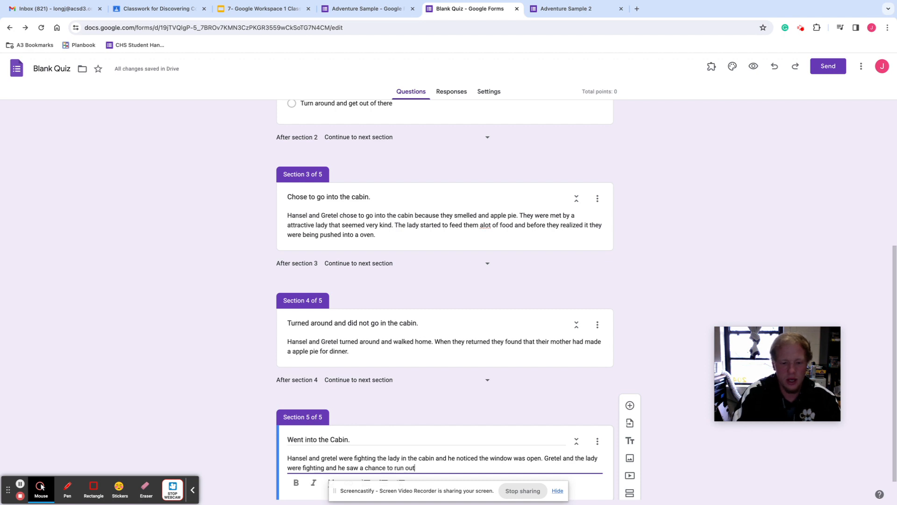
type("jump oput  the window.")
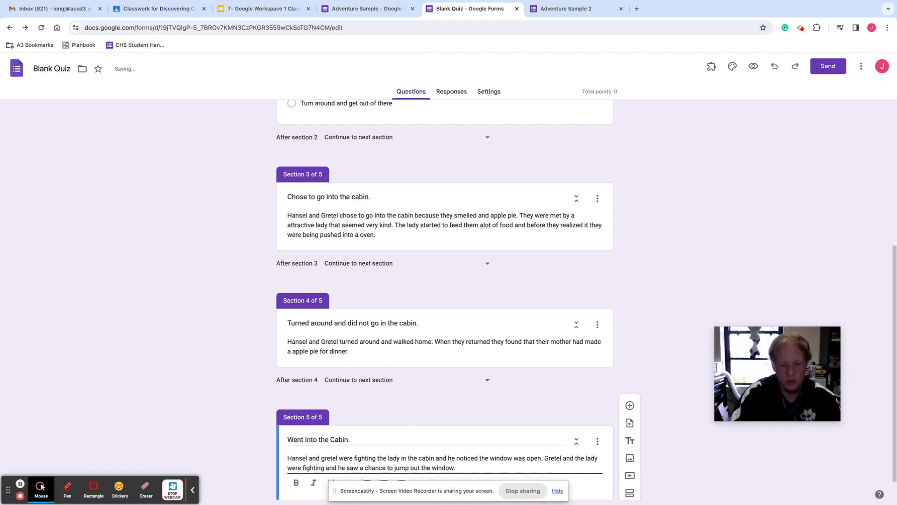
Add a multiple-choice question to section 5 reading "What should he do?".
scroll(313, 449, "down", 1)
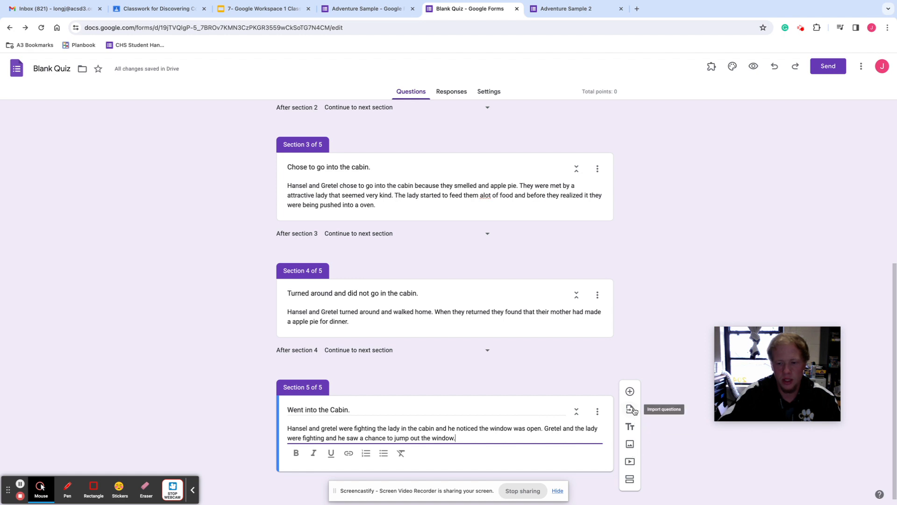
left_click(630, 391)
type("what is")
key("BackSpace")
key("BackSpace")
key("BackSpace")
key("BackSpace")
key("BackSpace")
key("BackSpace")
key("BackSpace")
type("what should ")
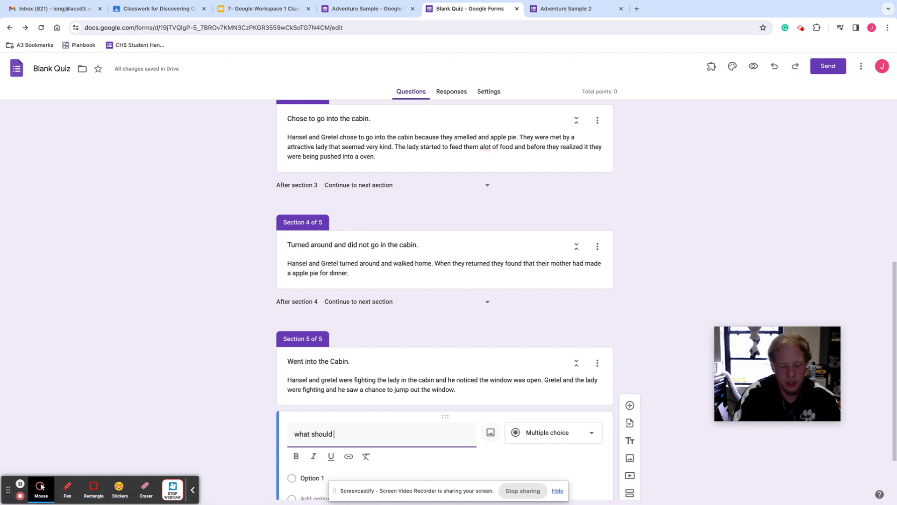
type("he do?")
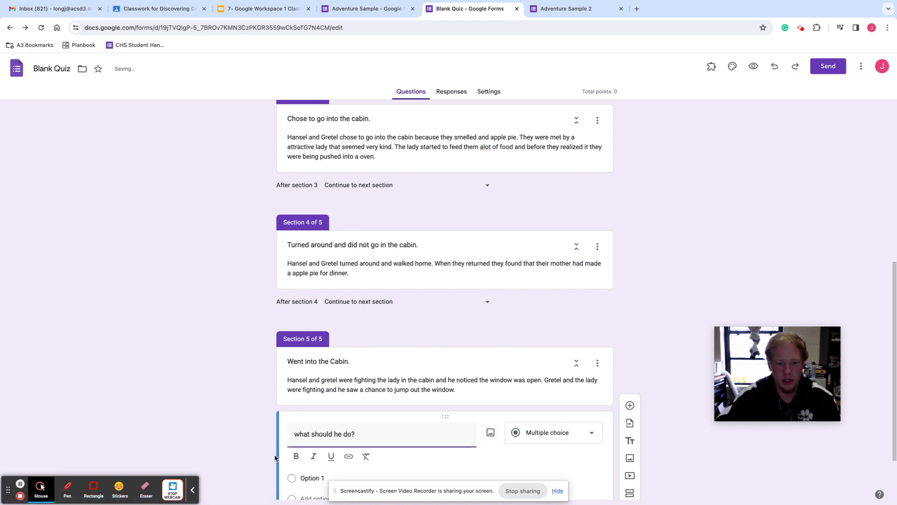
left_click(301, 434)
key("BackSpace")
type("W")
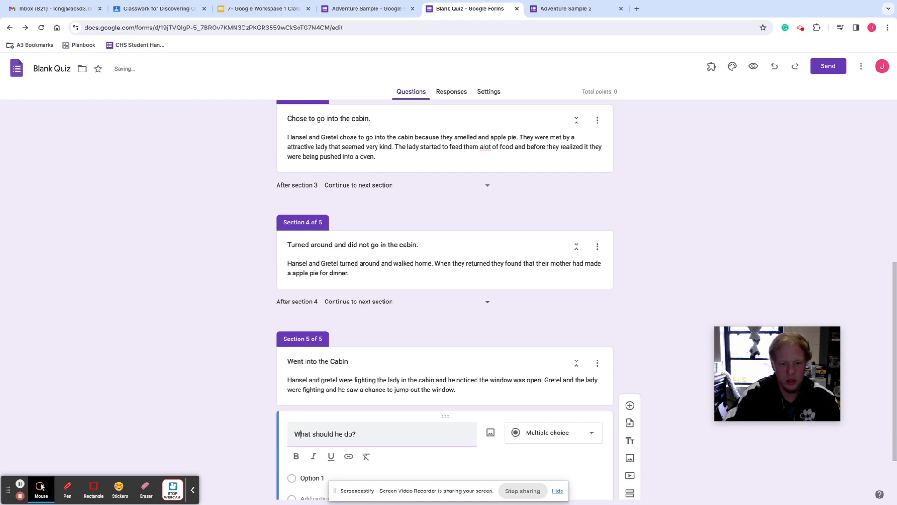
Give the "What should he do?" question the answer options "Fight with his sister" and "Jump out of the window".
scroll(321, 421, "down", 2)
left_click(321, 401)
type("He")
type("fight")
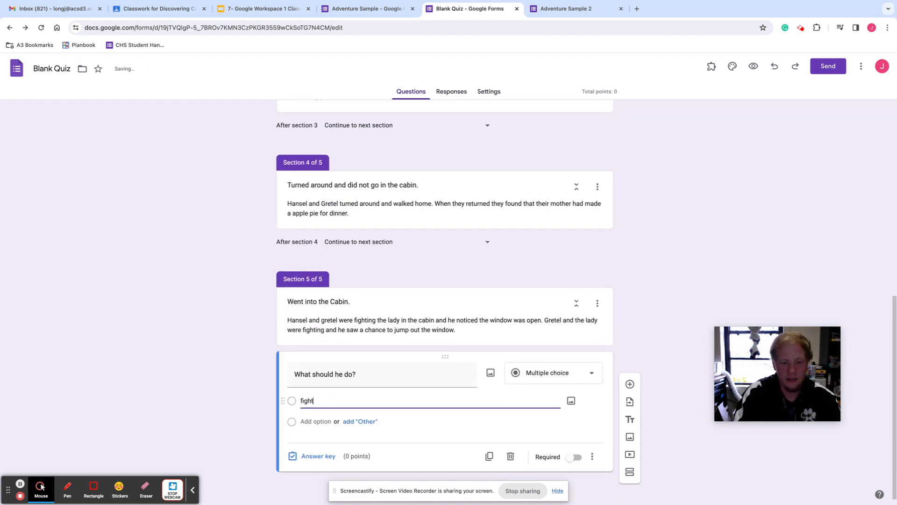
key("BackSpace")
key("BackSpace")
key("BackSpace")
key("BackSpace")
key("BackSpace")
key("BackSpace")
key("BackSpace")
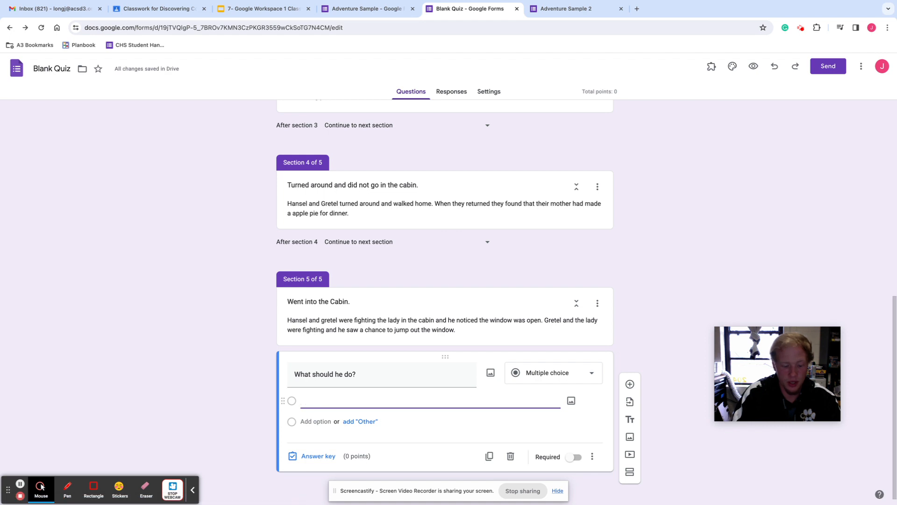
type("Fight with")
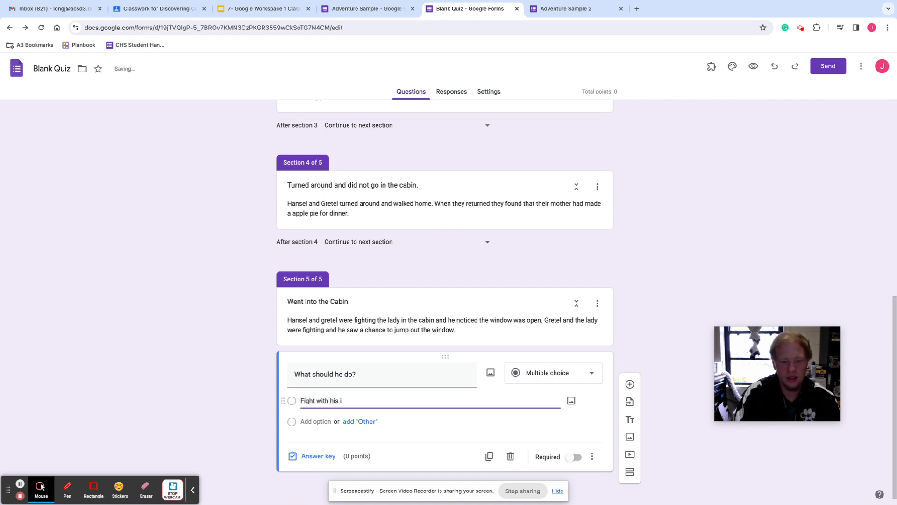
type(" his sister")
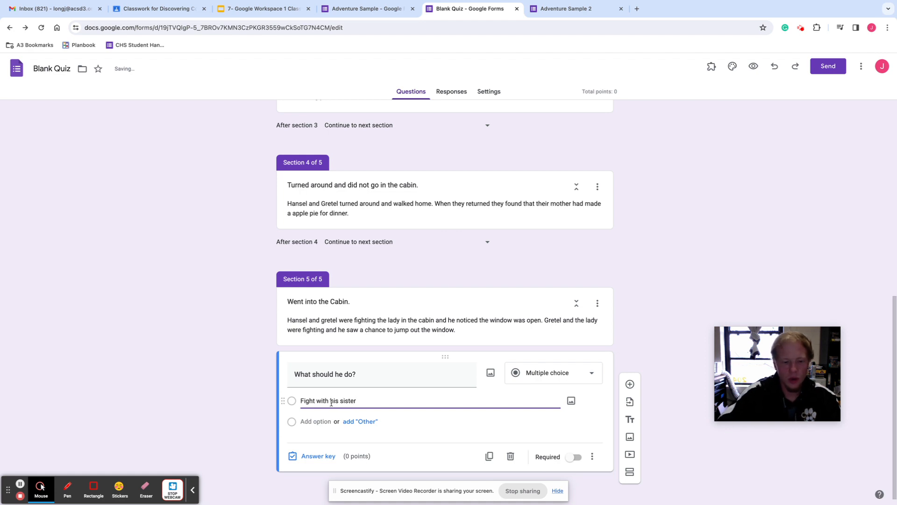
left_click(321, 422)
type("Jump ")
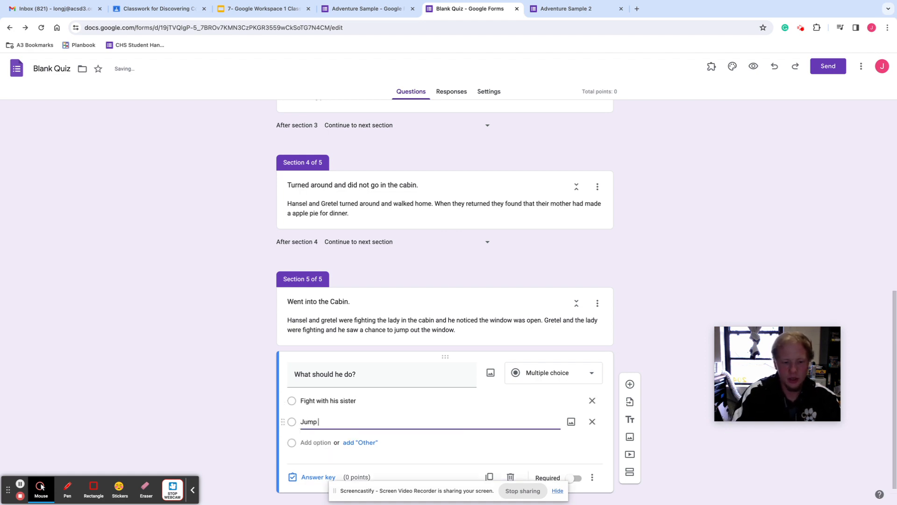
type("out of the window")
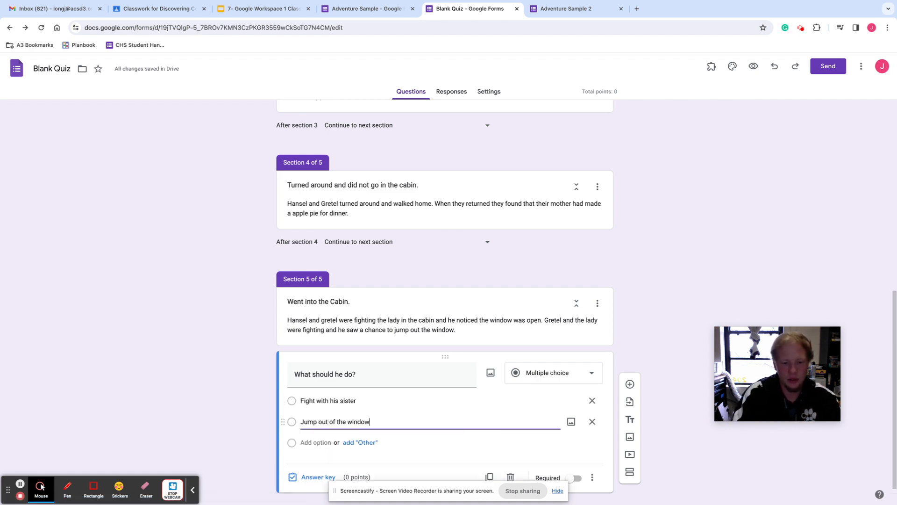
Add a sixth section at the end of the form, title it "Returned home." and enter its empty description.
scroll(368, 405, "down", 1)
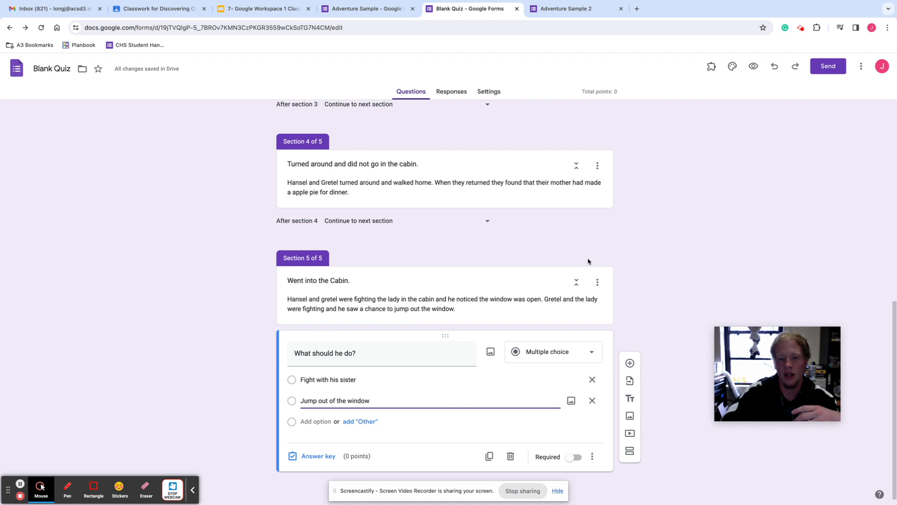
left_click(630, 451)
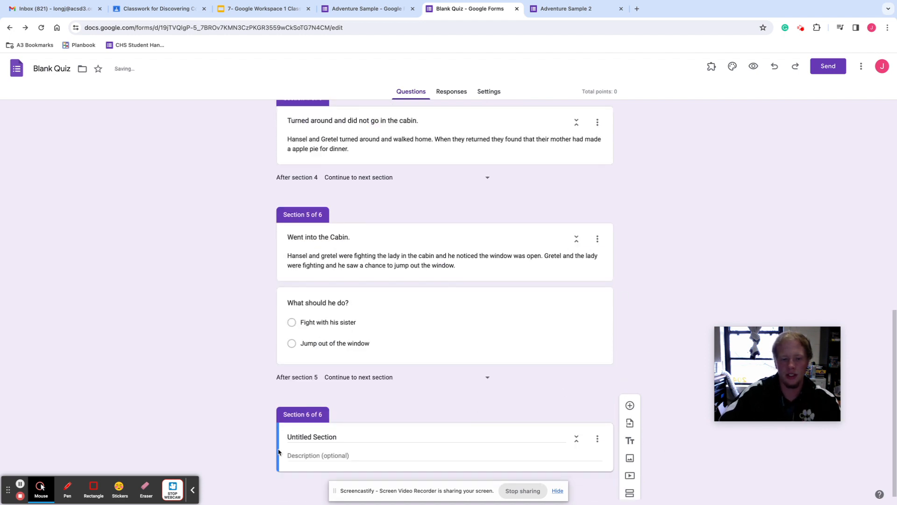
left_click(337, 440)
type("Returne")
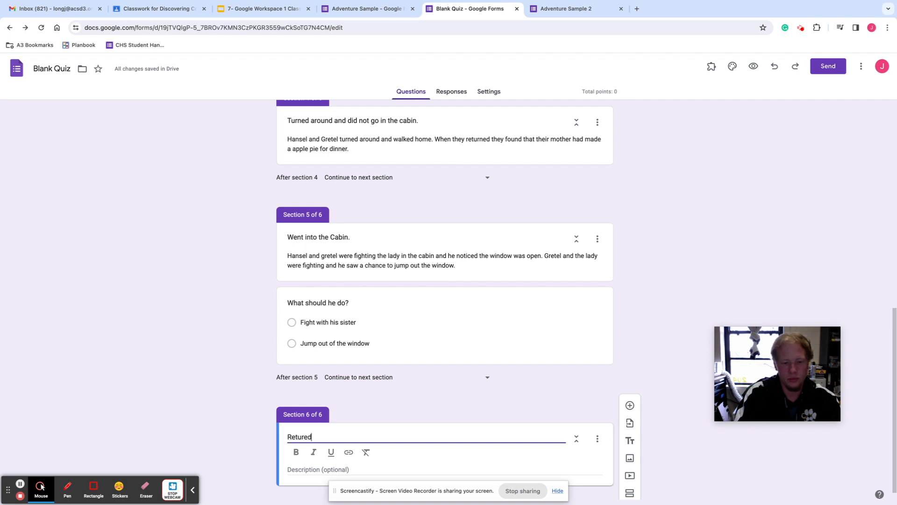
type("d home.")
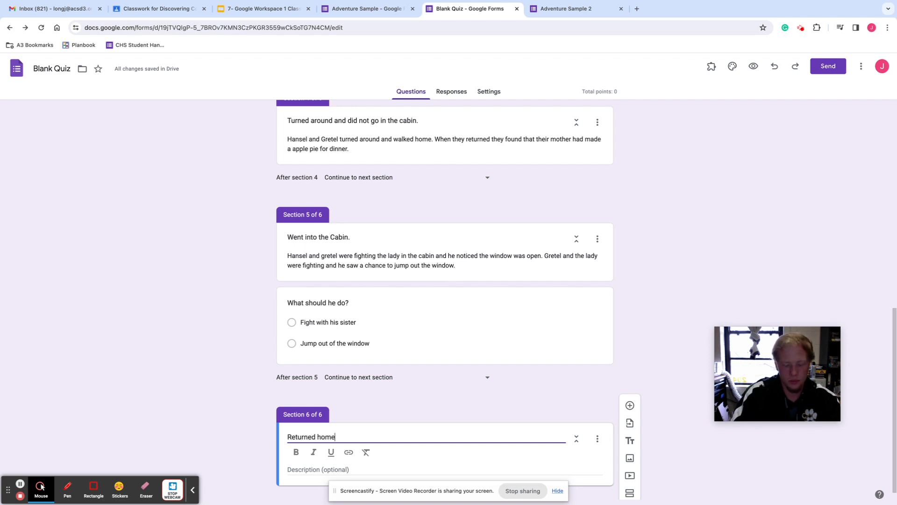
left_click(317, 468)
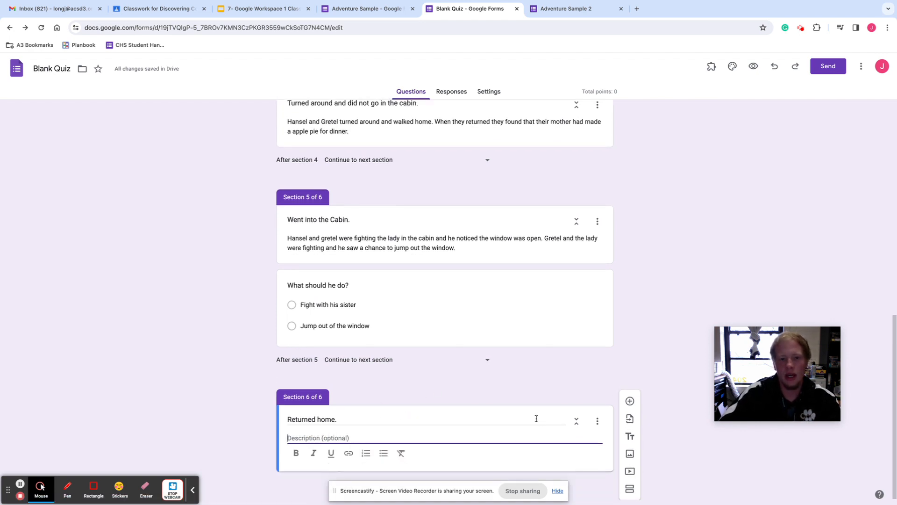
Review the form's sections, the destinations offered after section 2, section 5's options and the intro question's answer-based routing.
scroll(532, 418, "up", 3)
scroll(448, 290, "down", 3)
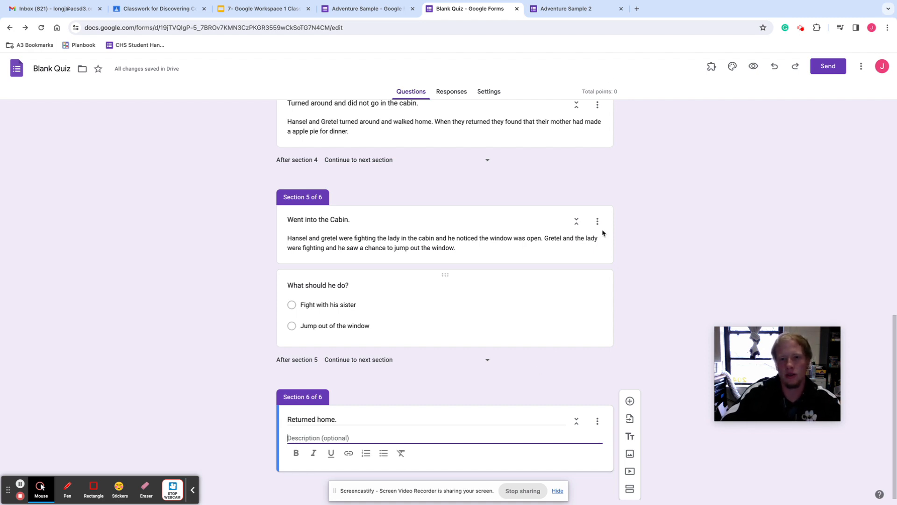
scroll(539, 244, "up", 15)
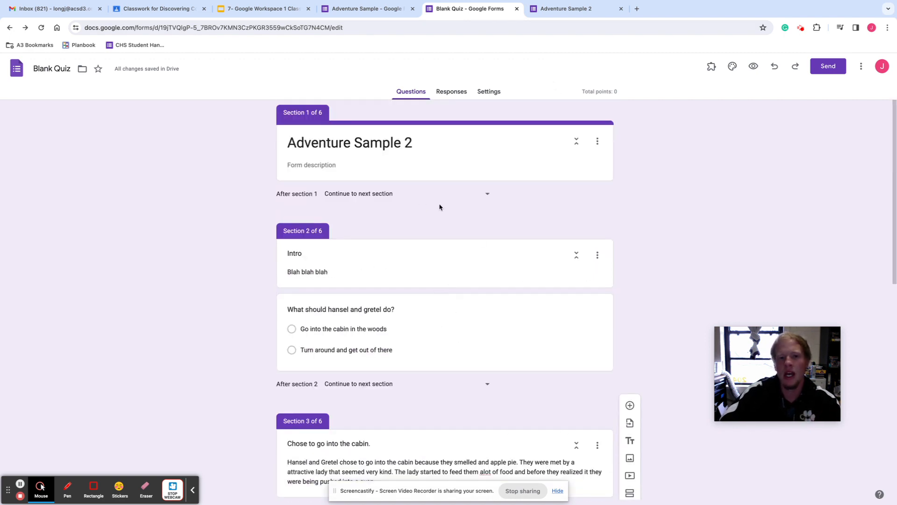
scroll(473, 449, "down", 1)
left_click(487, 356)
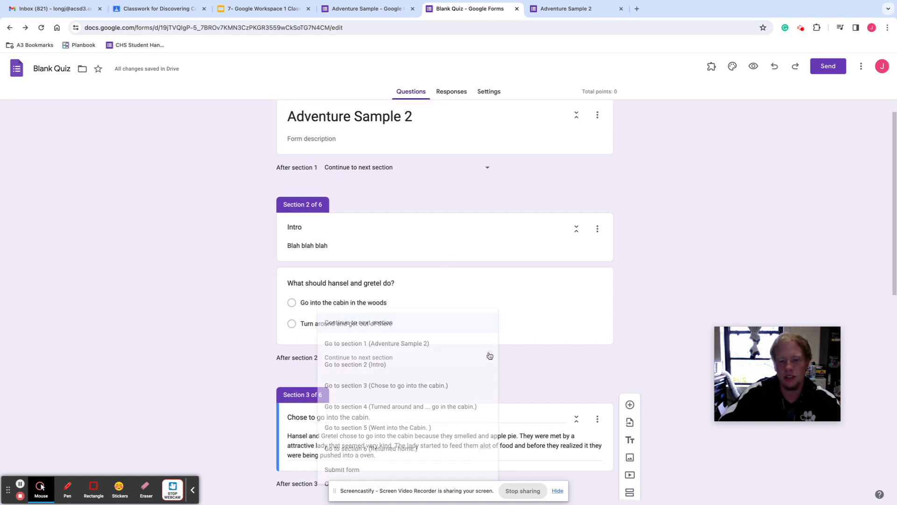
left_click(685, 315)
scroll(669, 317, "down", 10)
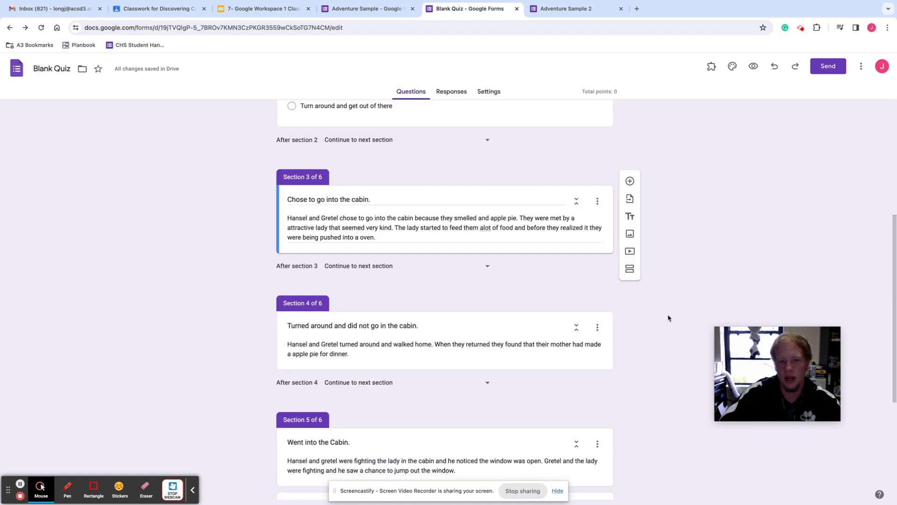
left_click(597, 239)
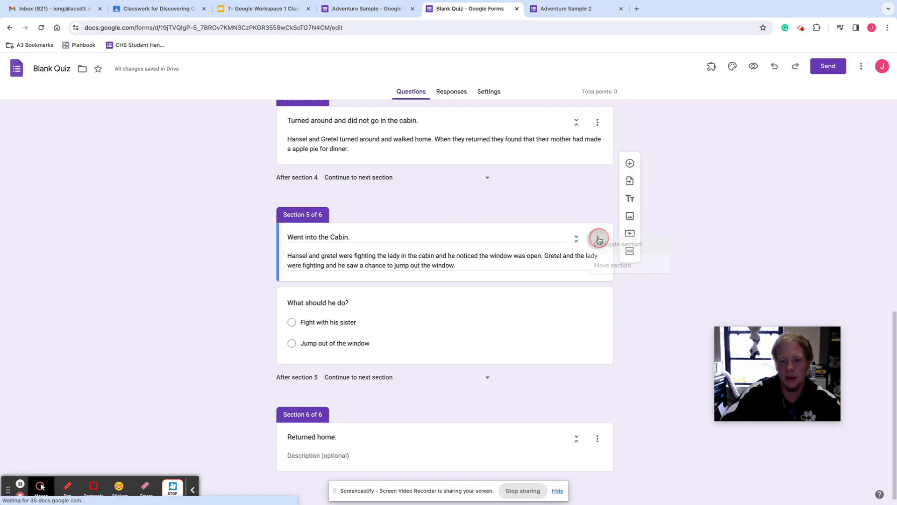
left_click(636, 180)
scroll(636, 180, "up", 10)
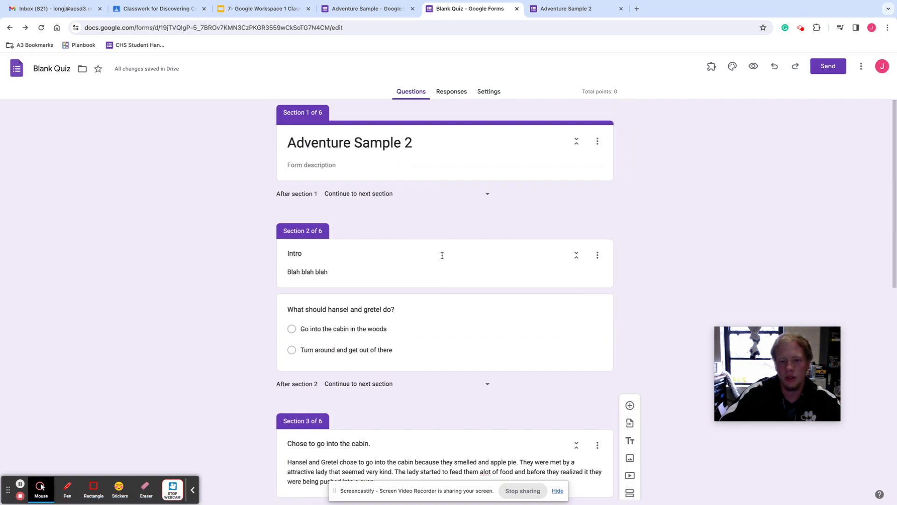
left_click(432, 355)
left_click(592, 420)
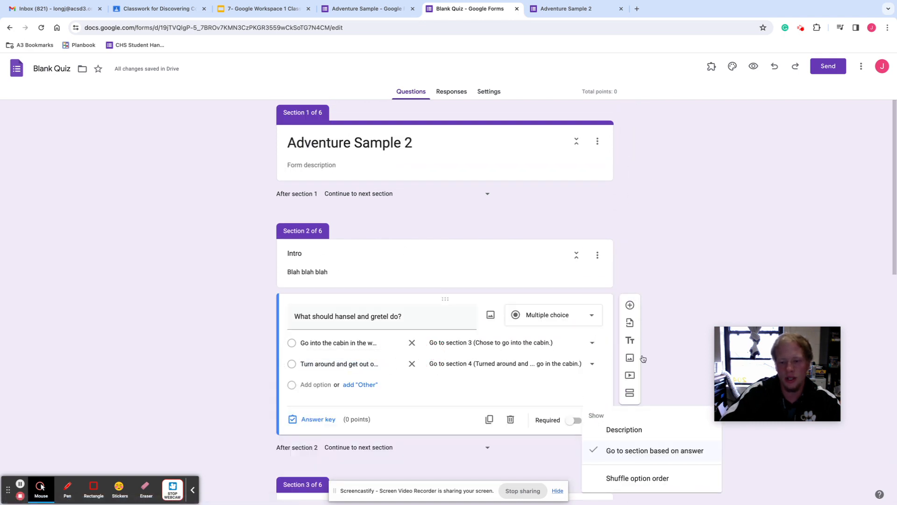
left_click(683, 282)
scroll(677, 294, "down", 8)
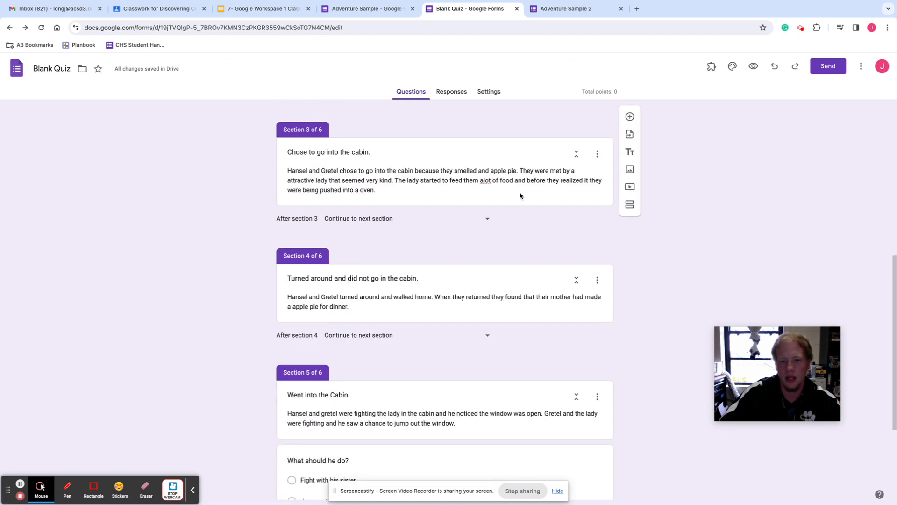